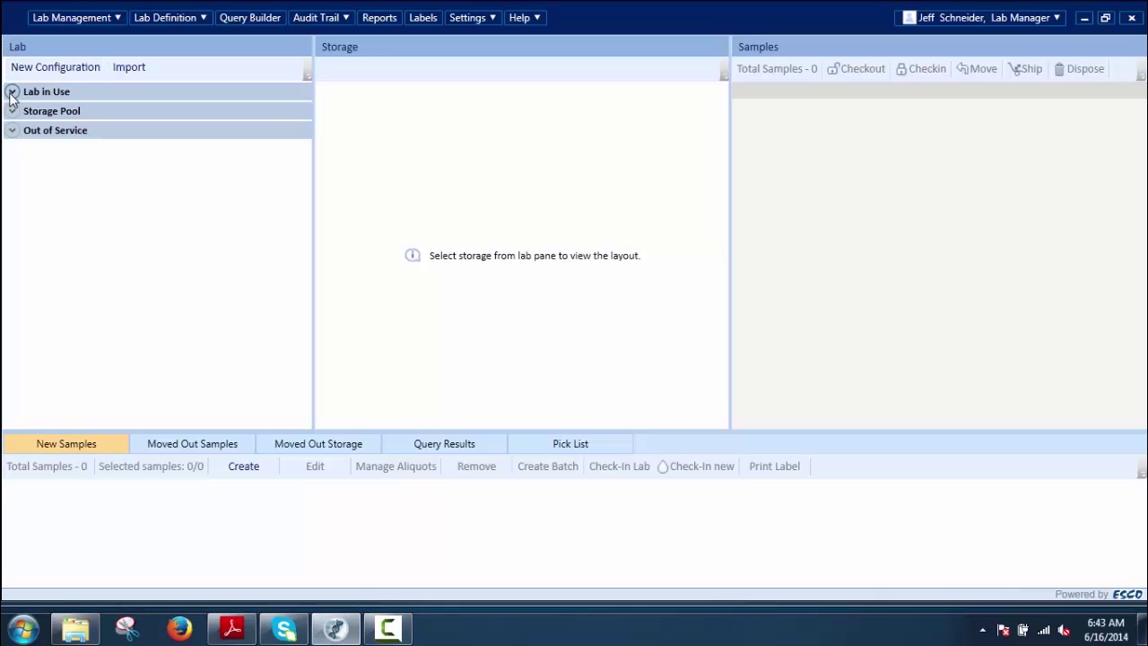
Expand Lab in Use and preview the Esco 596-1, Esco 714/5-1 and Esco Aalto Silver layouts
{"action": "left_click", "coordinate": [11, 93]}
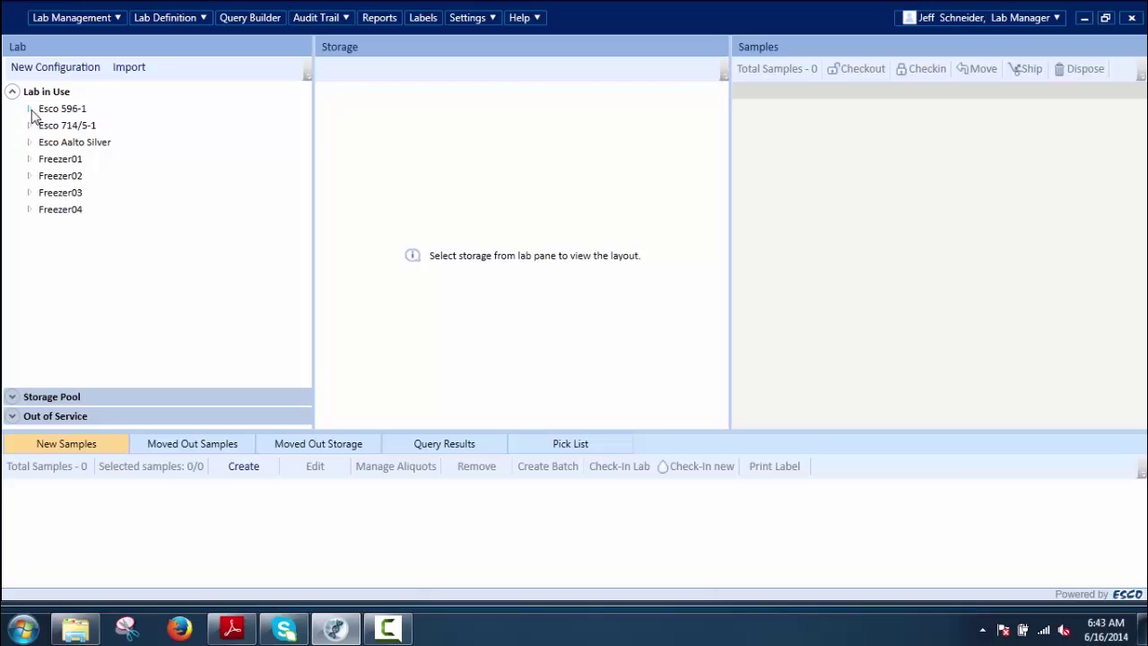
{"action": "left_click", "coordinate": [30, 110]}
{"action": "left_click", "coordinate": [30, 110]}
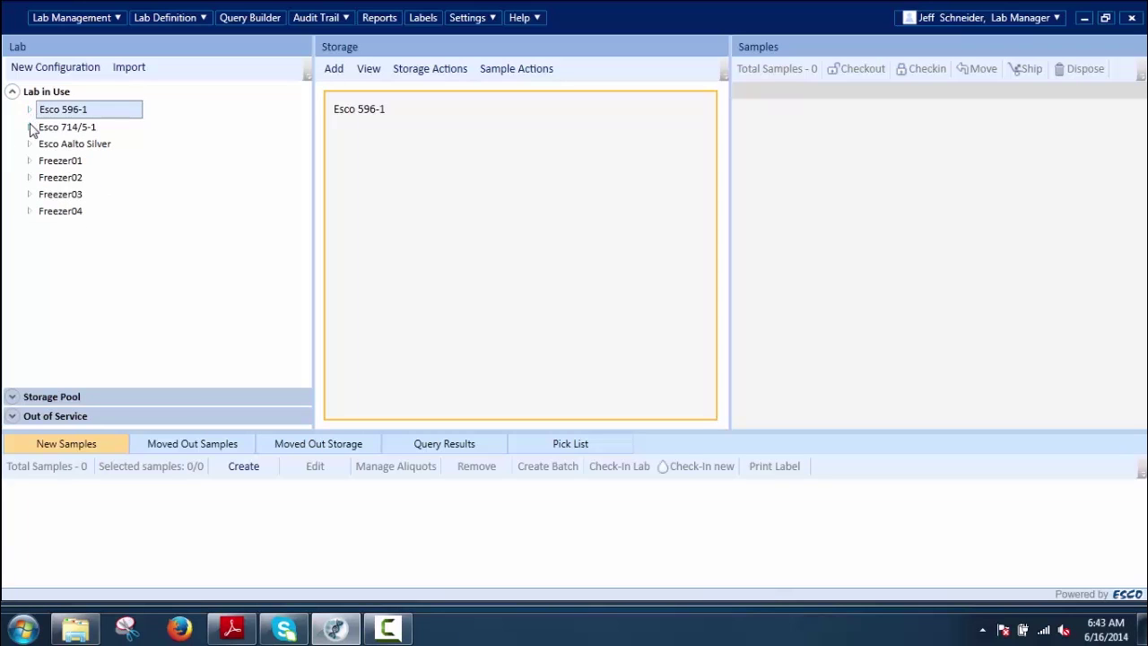
{"action": "left_click", "coordinate": [30, 127]}
{"action": "left_click", "coordinate": [30, 128]}
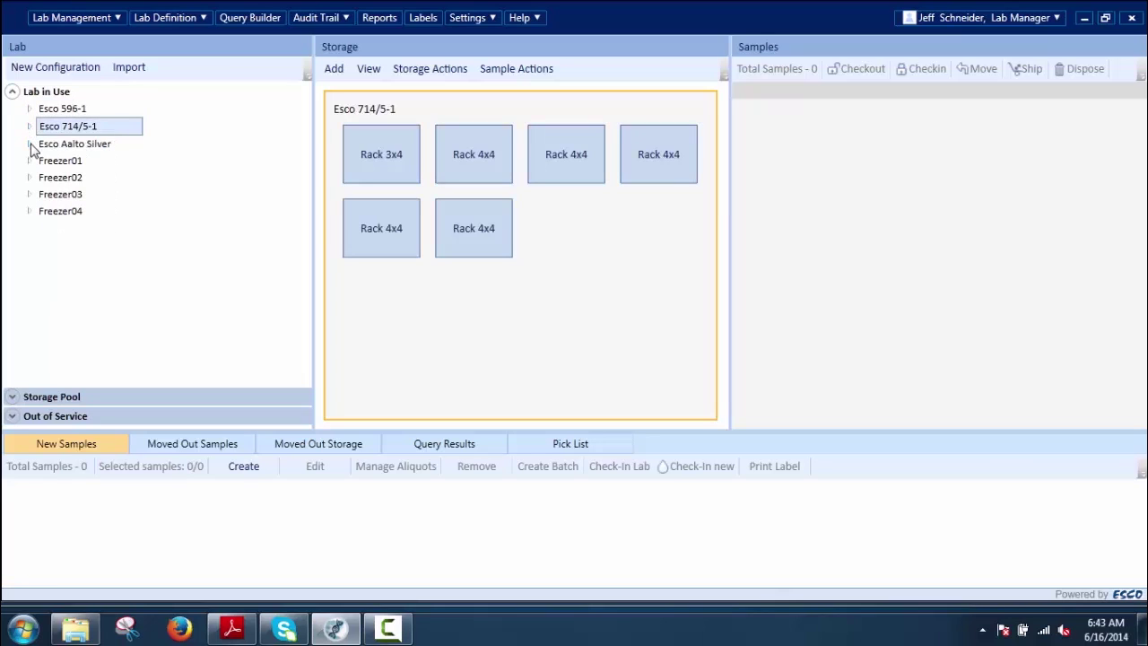
{"action": "left_click", "coordinate": [29, 145]}
{"action": "left_click", "coordinate": [29, 145]}
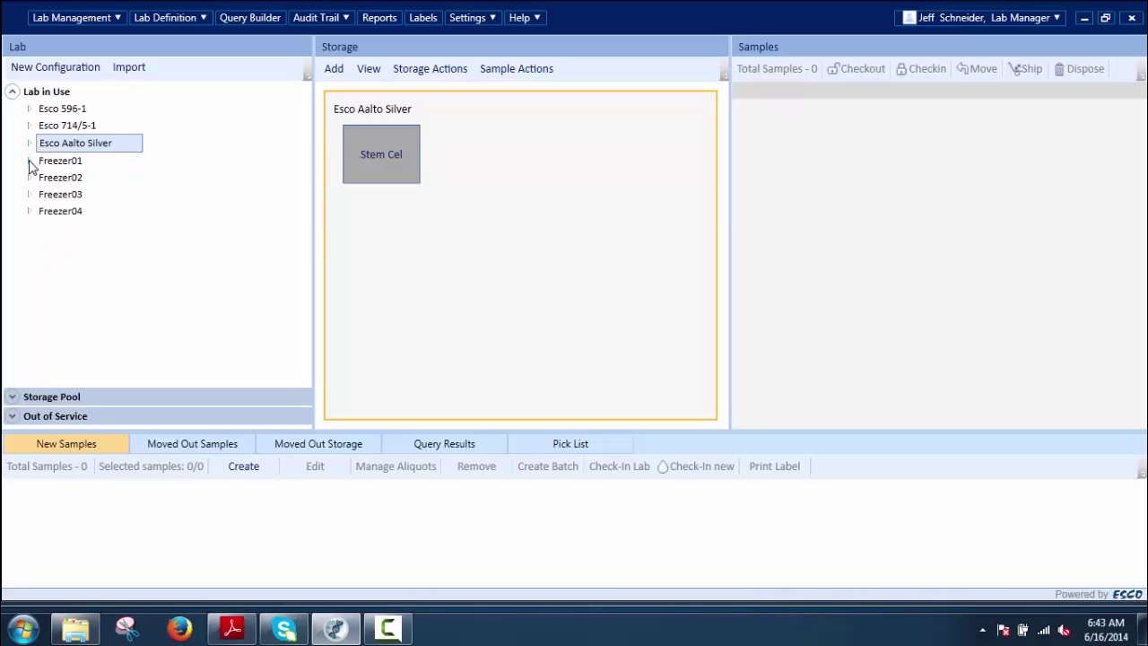
Preview the Freezer01 and Freezer02 layouts, then check the Lab Management menu
{"action": "left_click", "coordinate": [30, 162]}
{"action": "left_click", "coordinate": [30, 161]}
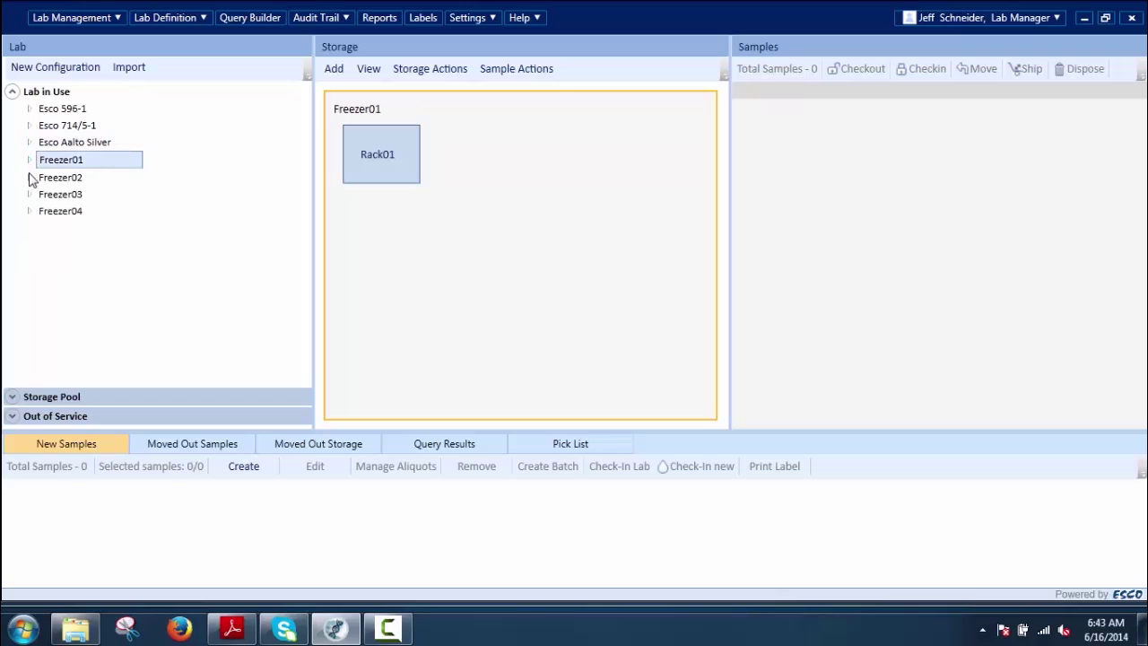
{"action": "left_click", "coordinate": [30, 179]}
{"action": "left_click", "coordinate": [29, 180]}
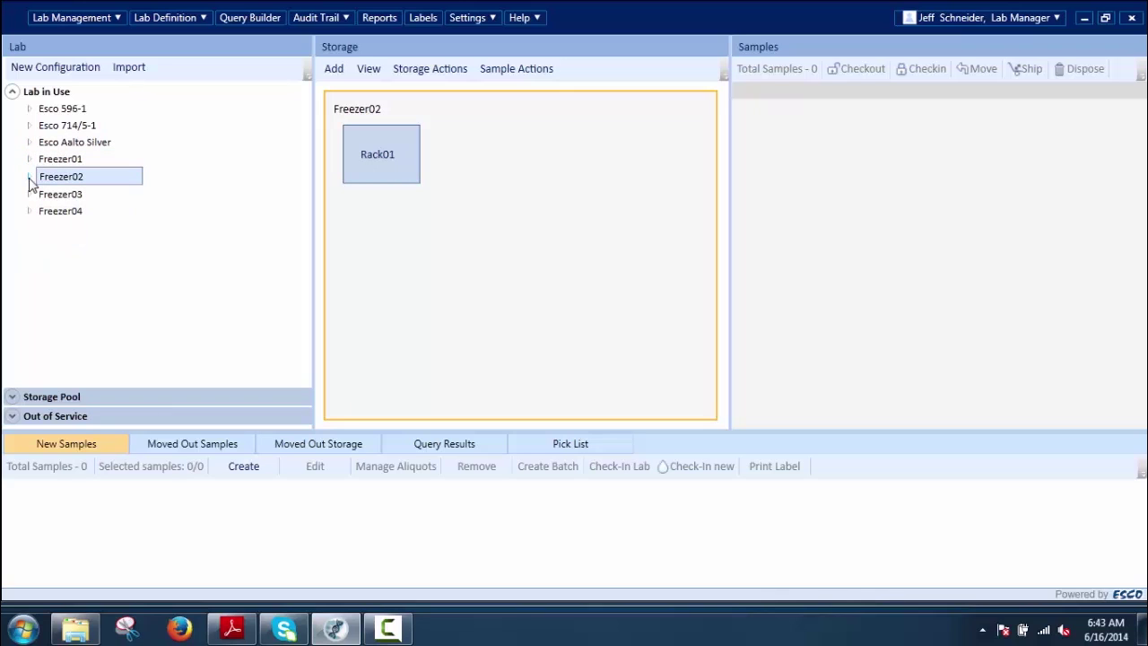
{"action": "left_click", "coordinate": [36, 27]}
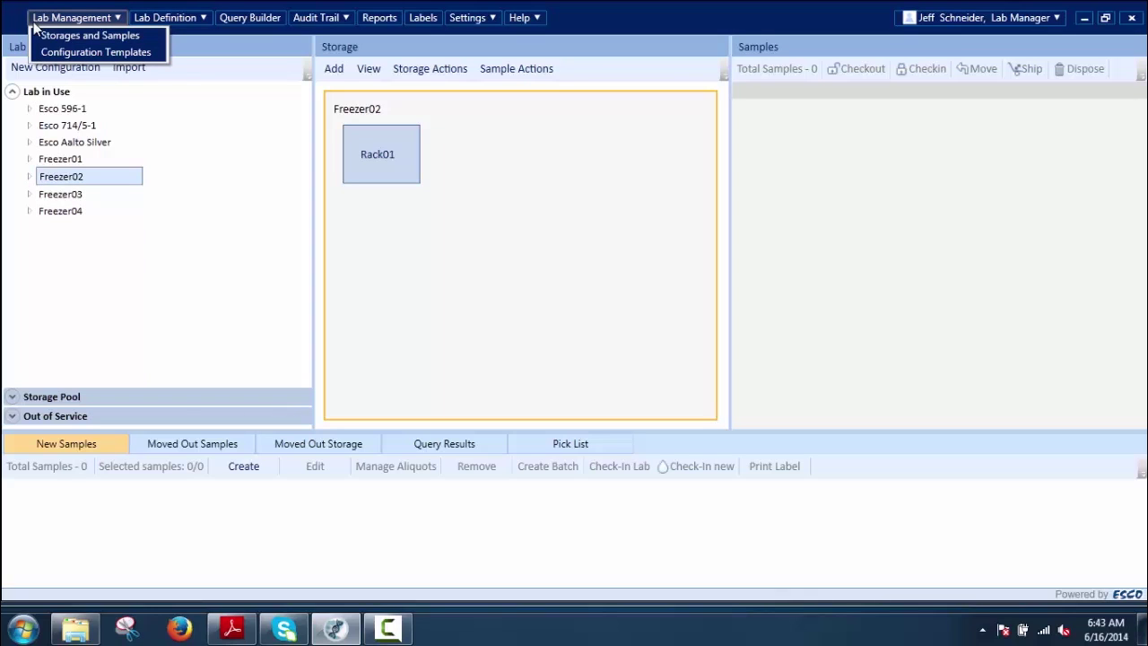
{"action": "left_click", "coordinate": [37, 36]}
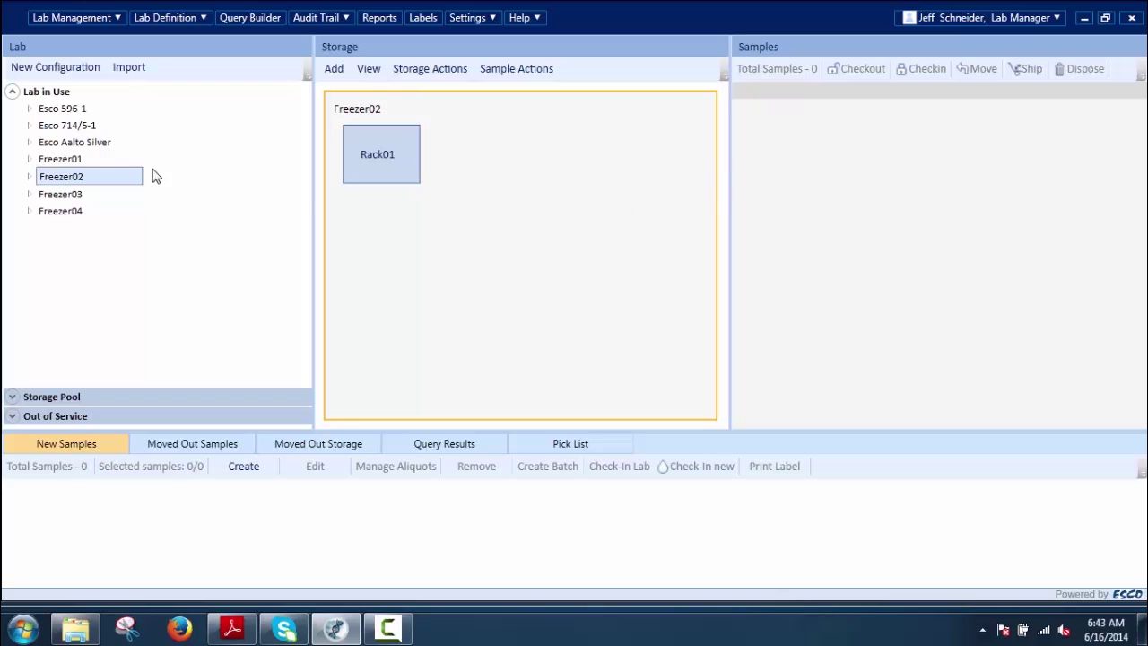
Expand Esco 714/5-1 and the Storage Pool and Out of Service sections, then reopen Lab in Use
{"action": "left_click", "coordinate": [30, 125]}
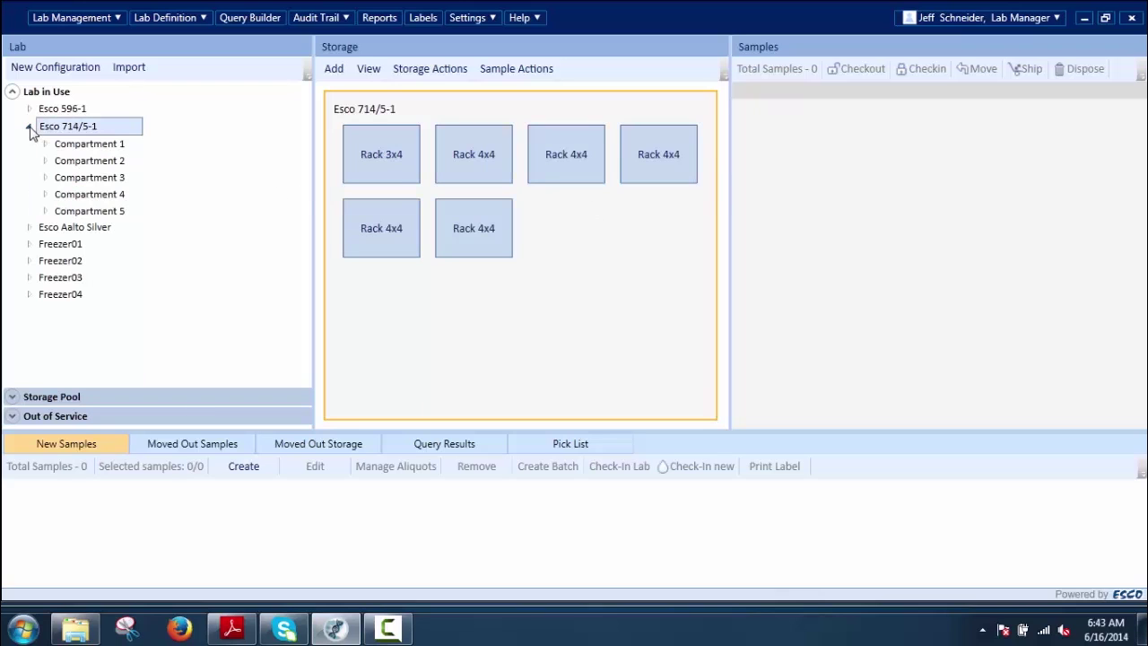
{"action": "left_click", "coordinate": [51, 396]}
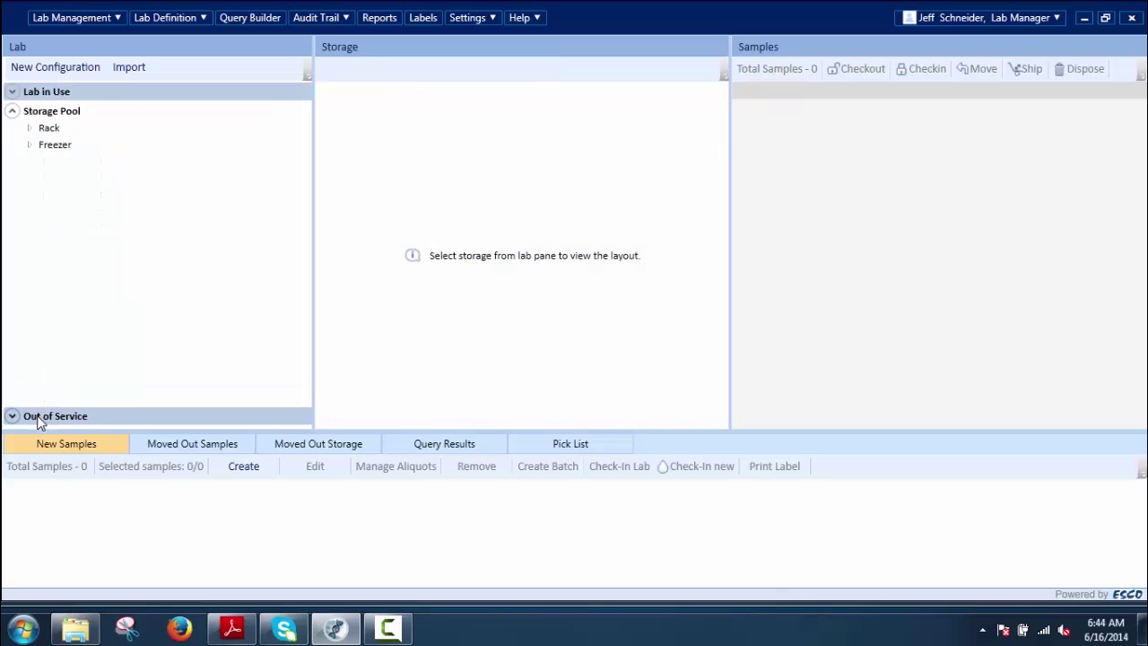
{"action": "left_click", "coordinate": [38, 418]}
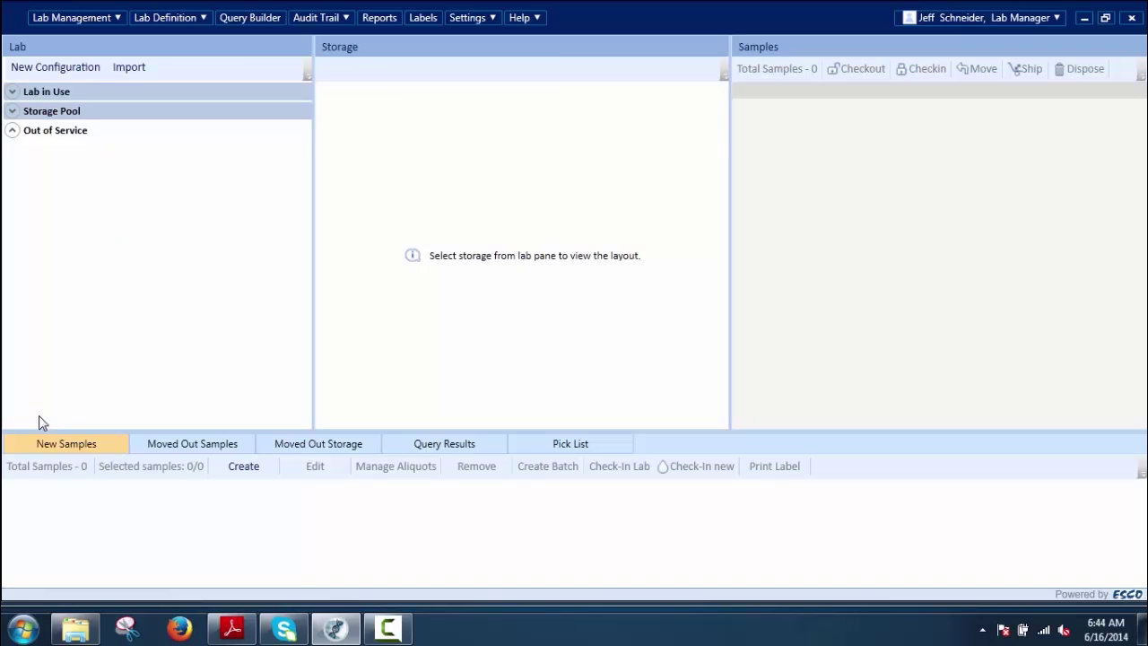
{"action": "left_click", "coordinate": [44, 92]}
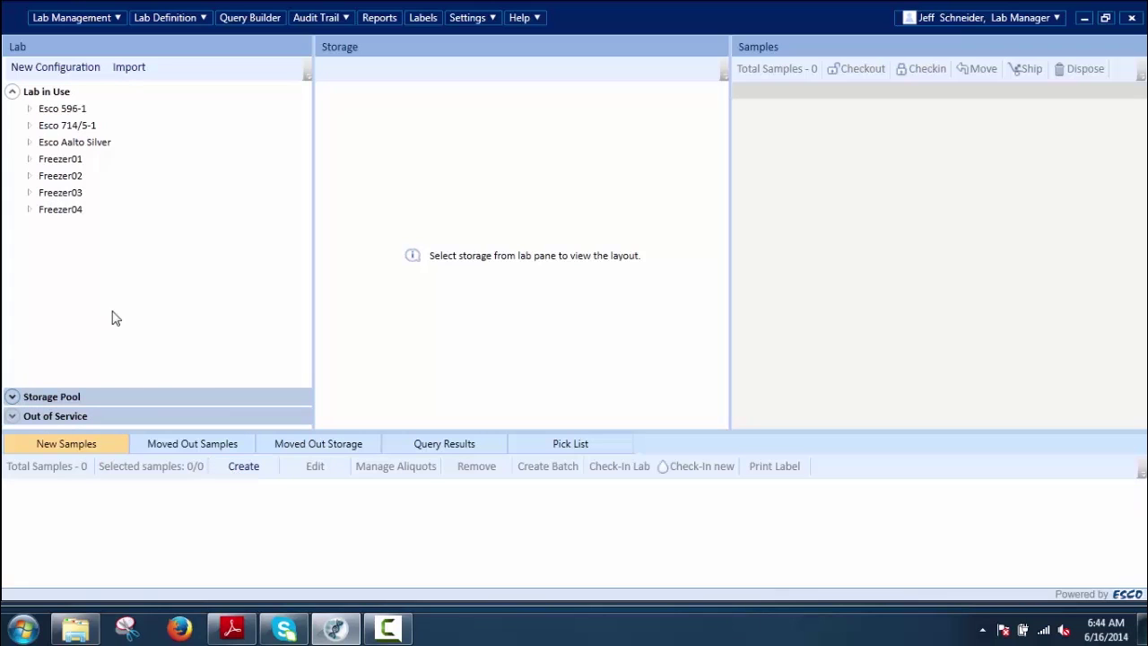
Open Box 8 in Esco 714/5-1 > Compartment 2 > Rack 4x4 2"-3 to show its liver samples
{"action": "left_click", "coordinate": [29, 126]}
{"action": "left_click", "coordinate": [45, 161]}
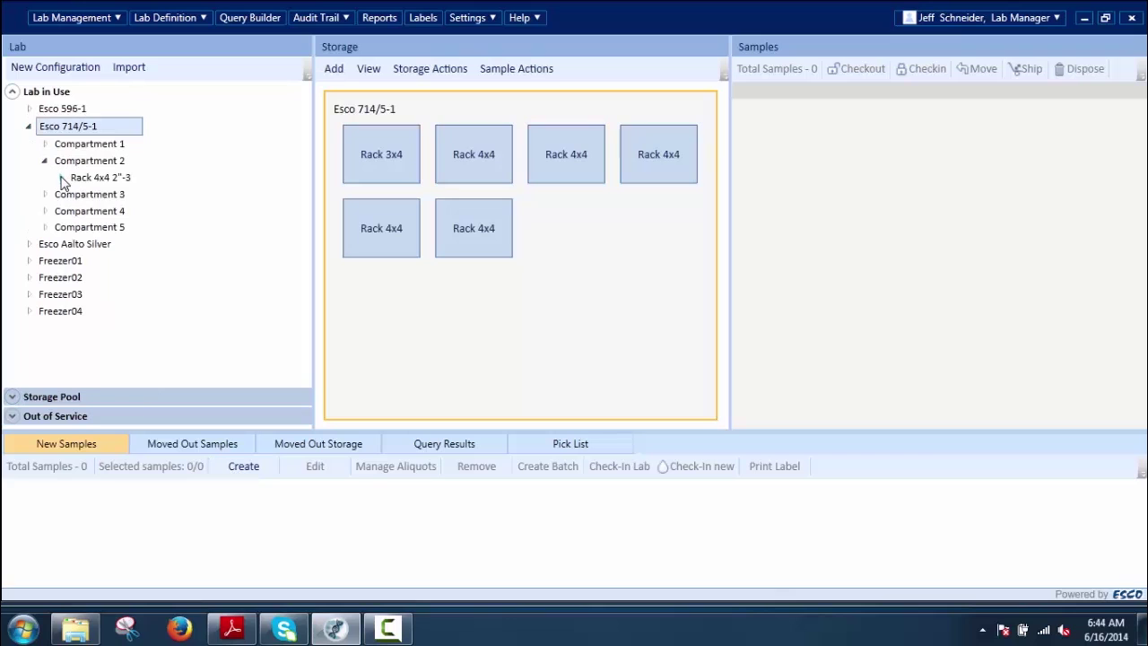
{"action": "left_click", "coordinate": [101, 178]}
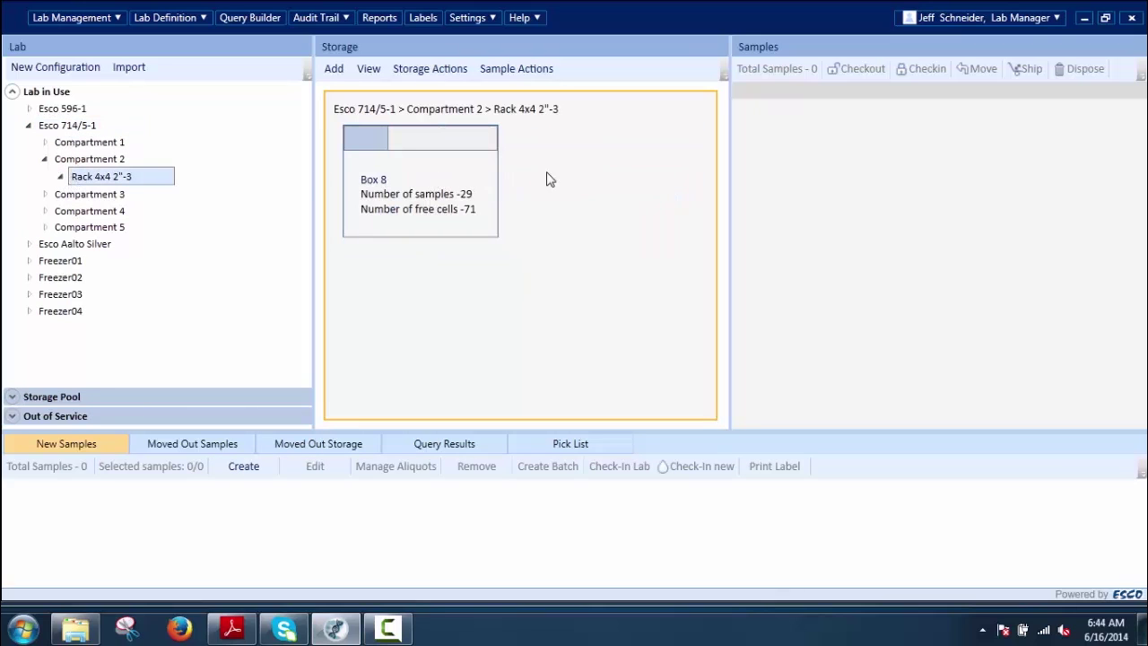
{"action": "left_click", "coordinate": [758, 133]}
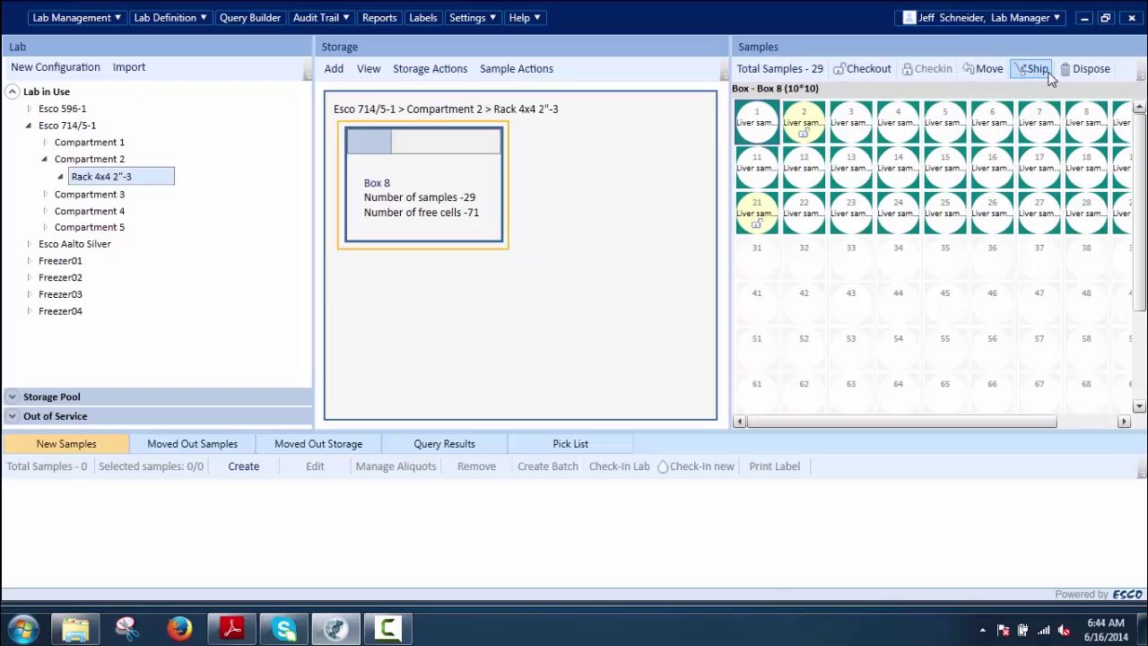
{"action": "left_click_drag", "start_coordinate": [837, 129], "coordinate": [762, 172]}
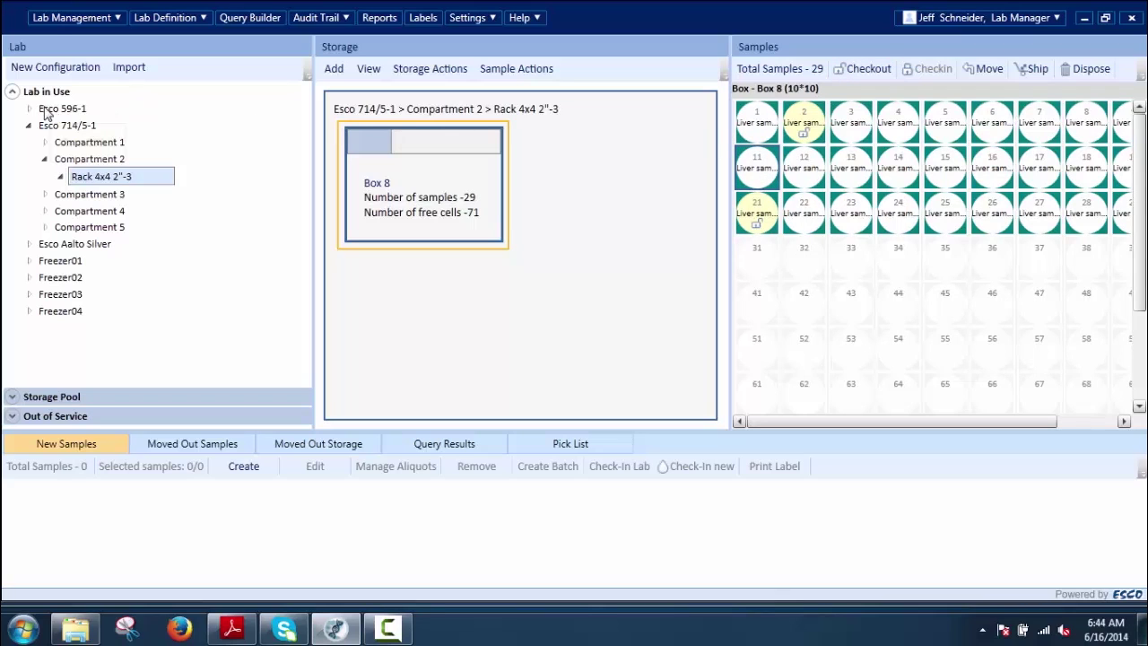
{"action": "left_click", "coordinate": [56, 18]}
{"action": "left_click", "coordinate": [50, 37]}
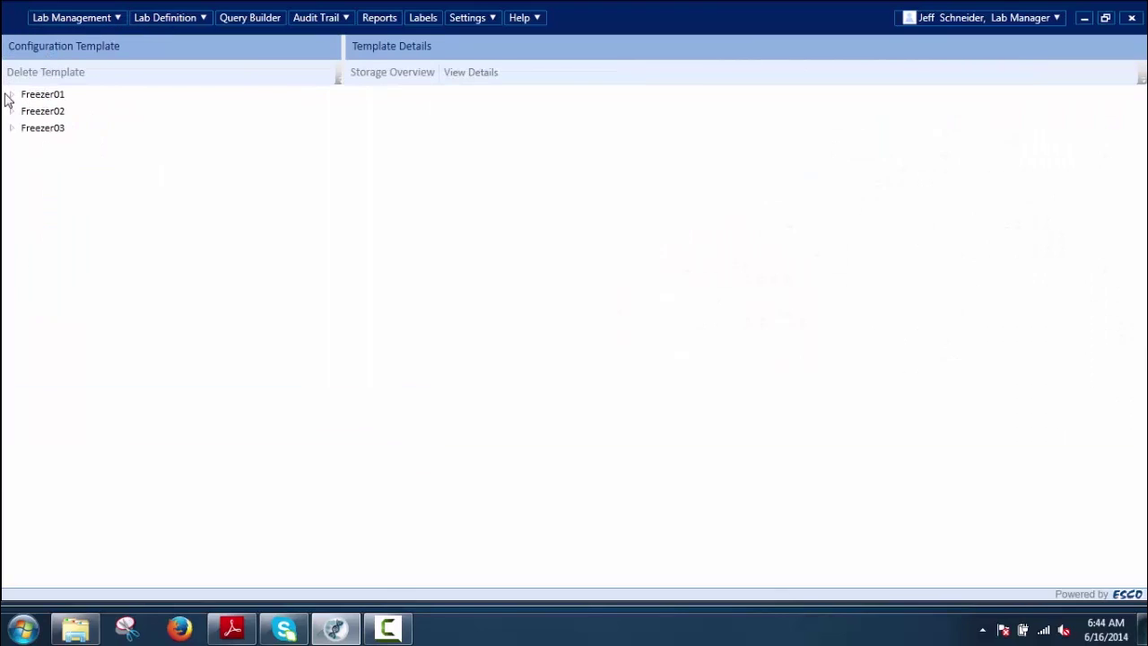
{"action": "left_click", "coordinate": [11, 95]}
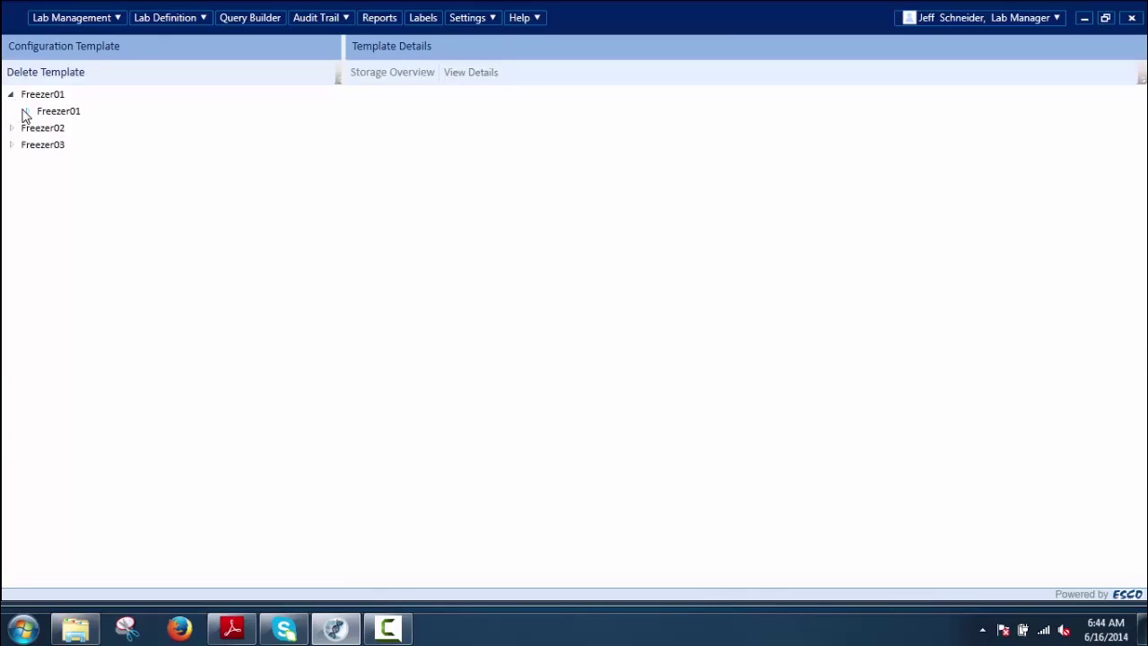
{"action": "left_click", "coordinate": [26, 112]}
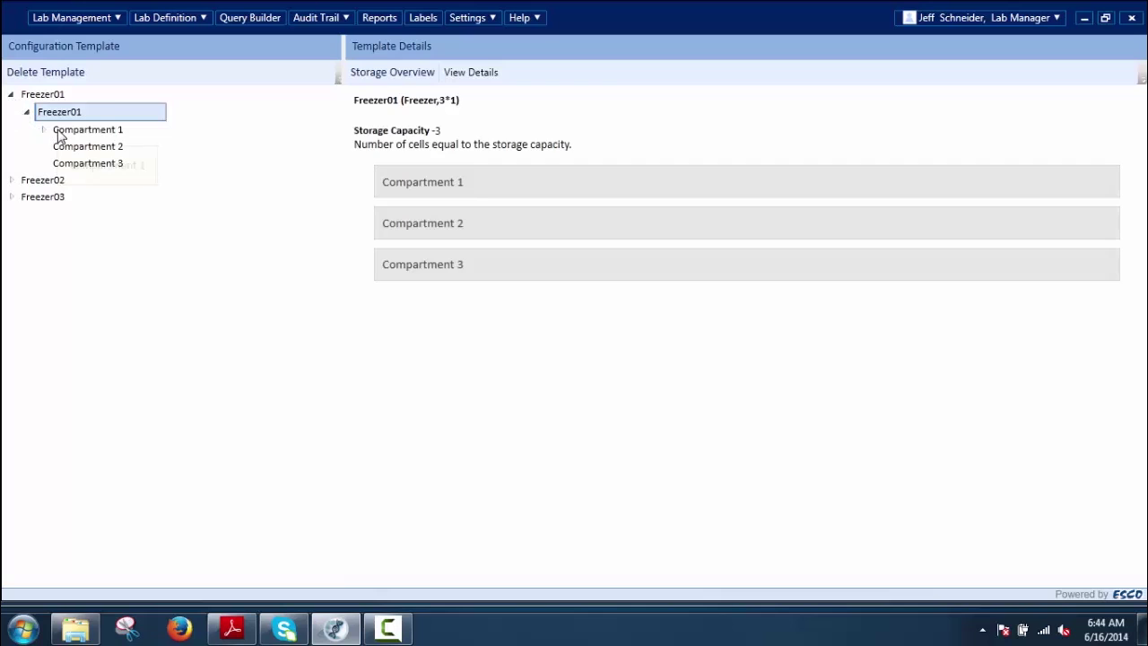
{"action": "left_click", "coordinate": [59, 131]}
{"action": "left_click", "coordinate": [54, 149]}
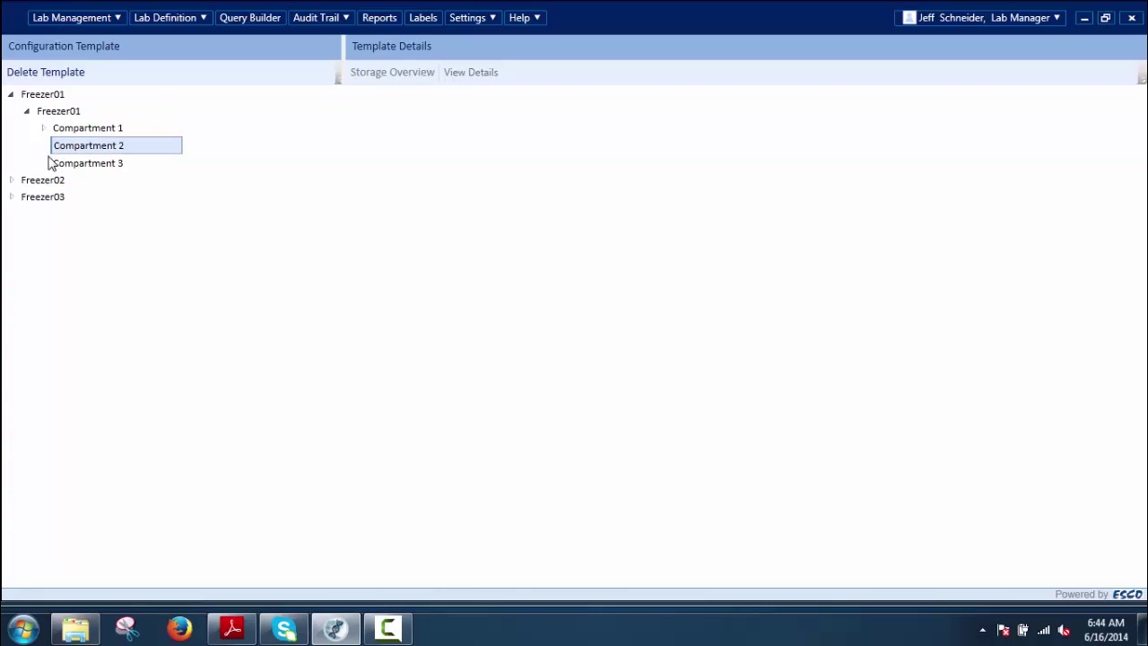
{"action": "left_click", "coordinate": [52, 163]}
{"action": "left_click", "coordinate": [44, 128]}
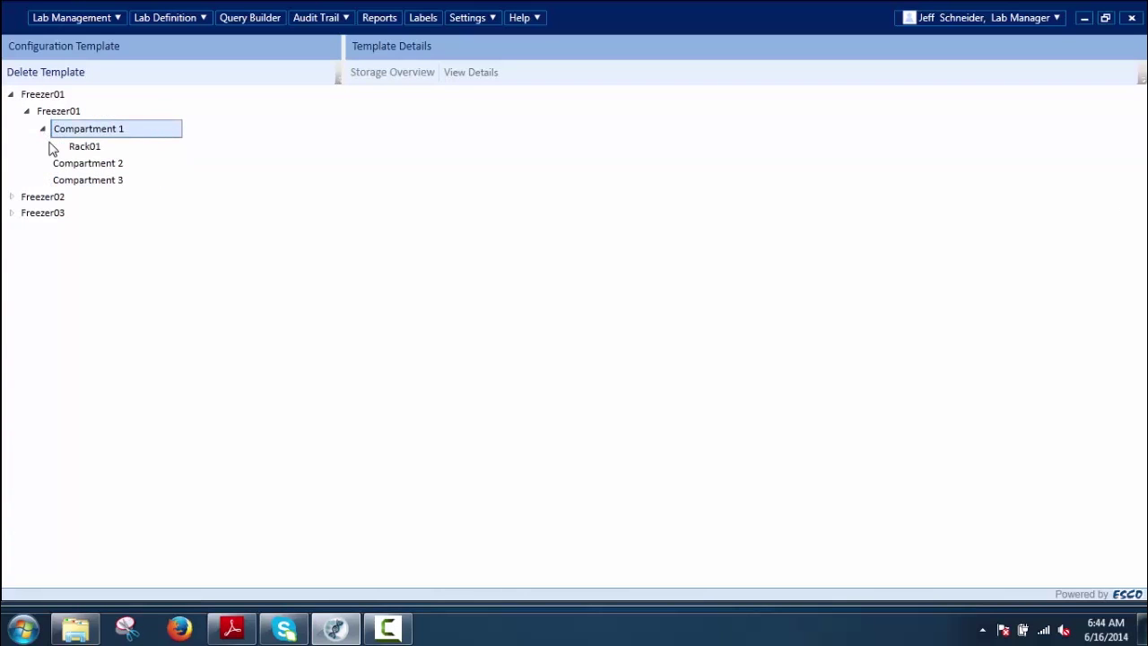
{"action": "left_click", "coordinate": [85, 146]}
{"action": "left_click", "coordinate": [97, 20]}
{"action": "left_click", "coordinate": [98, 32]}
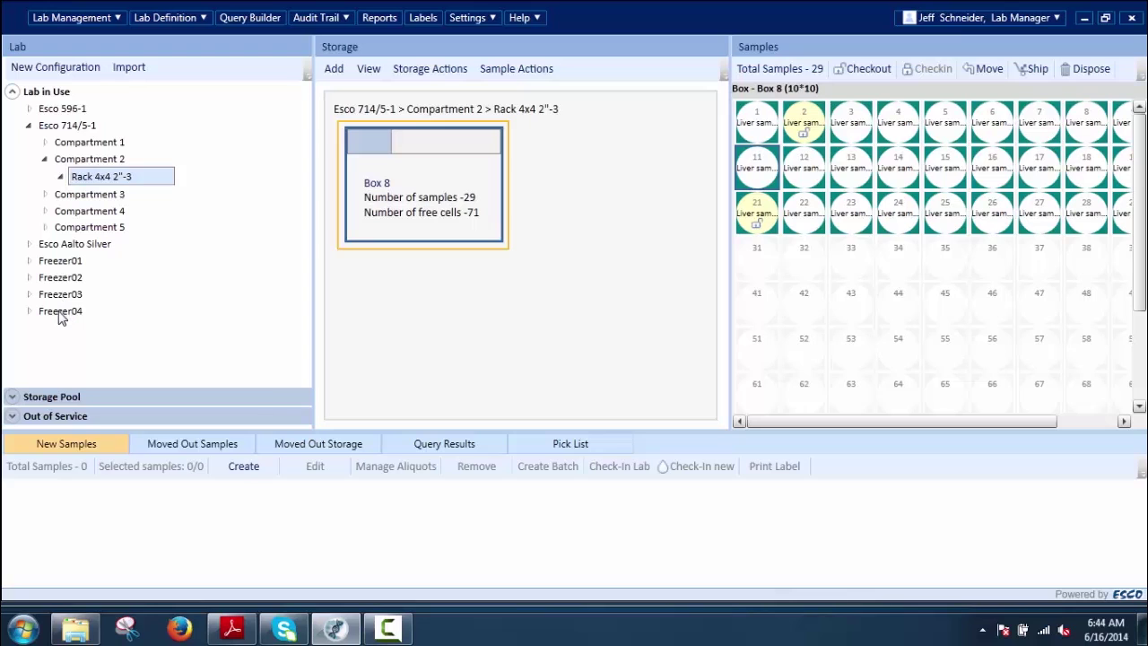
Save Freezer04 as a configuration template named 'Freeze'
{"action": "right_click", "coordinate": [59, 314]}
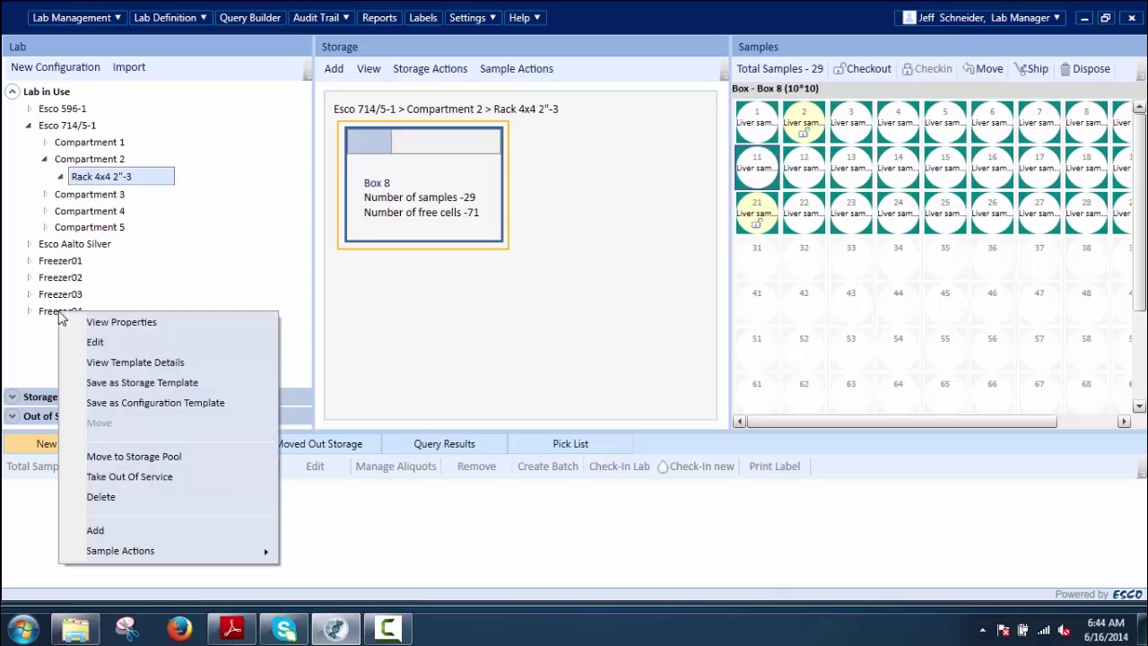
{"action": "left_click", "coordinate": [115, 404]}
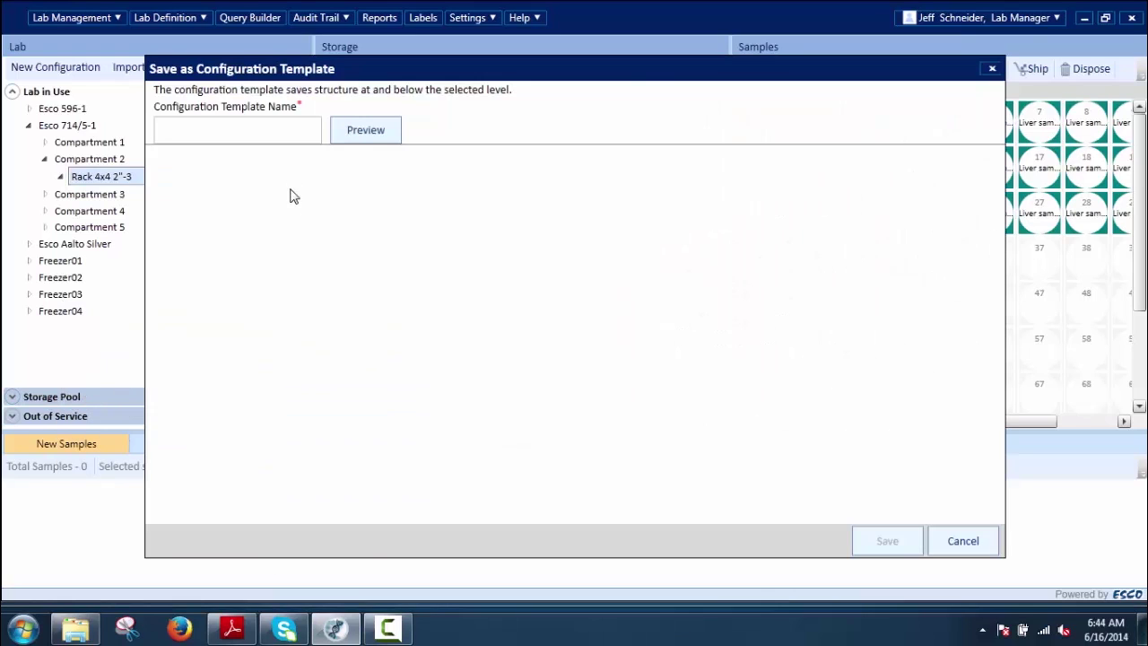
{"action": "type", "text": "Freezer04"}
{"action": "left_click", "coordinate": [864, 541]}
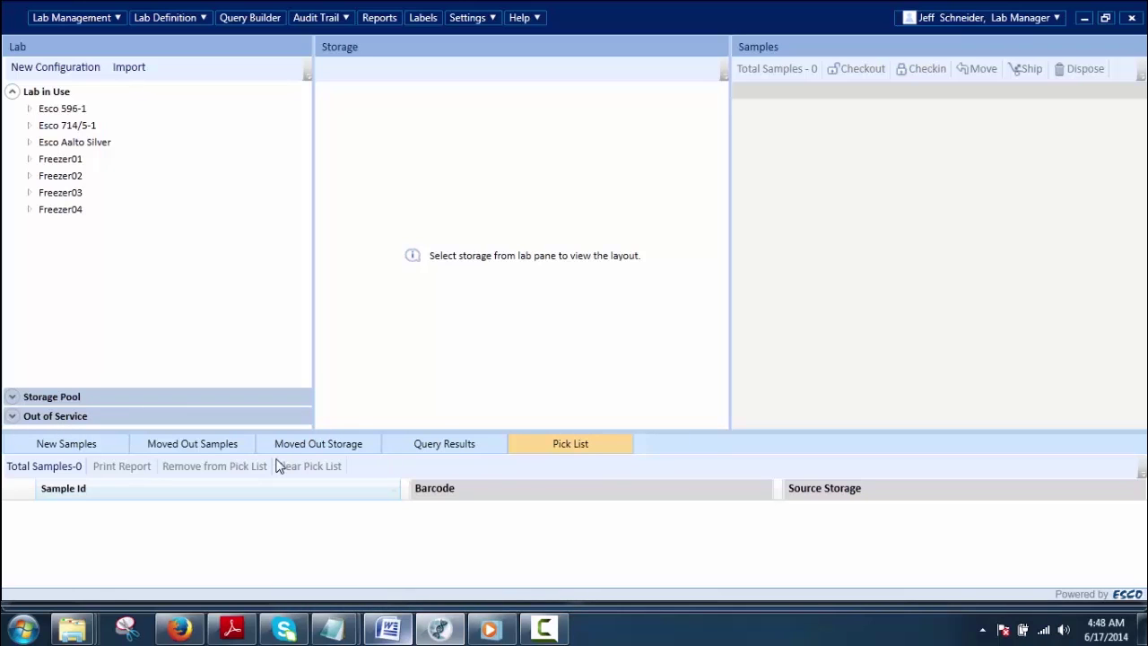
View the New Samples, Moved Out Samples, Moved Out Storage, Query Results and Pick List tabs in turn
{"action": "left_click", "coordinate": [28, 446]}
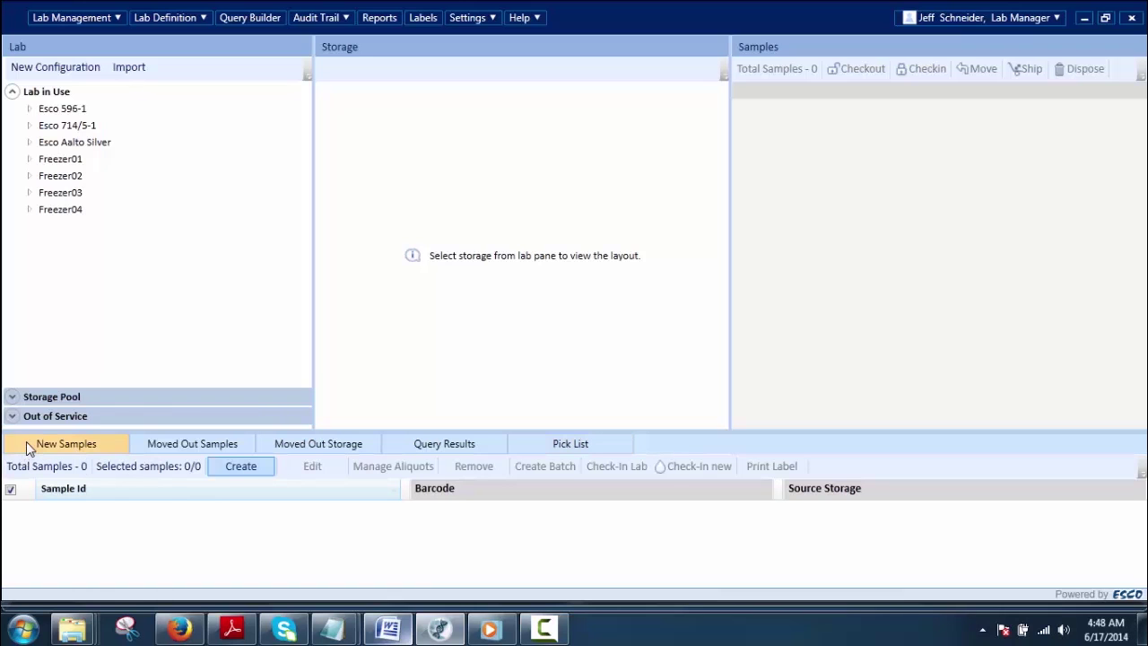
{"action": "left_click", "coordinate": [150, 446]}
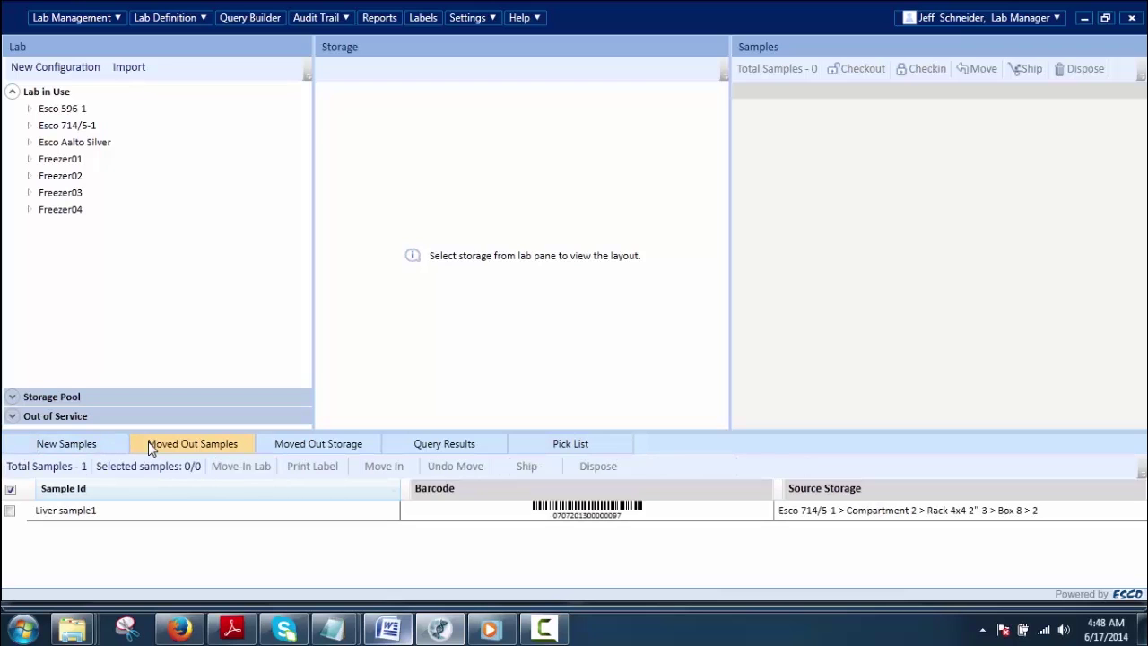
{"action": "left_click", "coordinate": [280, 448]}
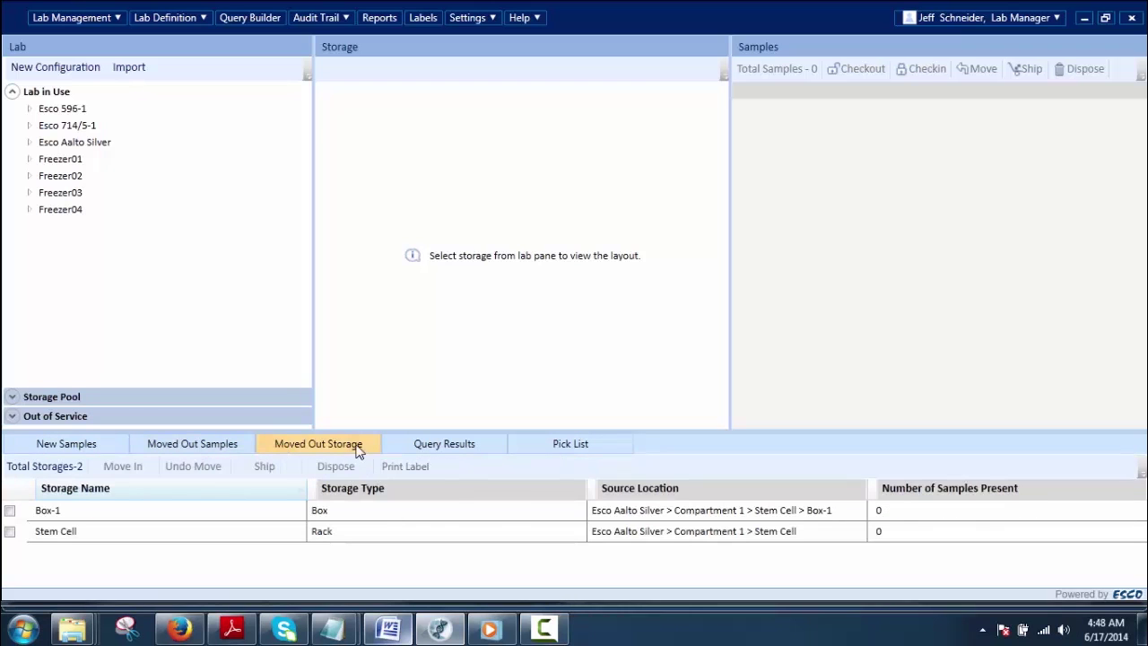
{"action": "left_click", "coordinate": [403, 451]}
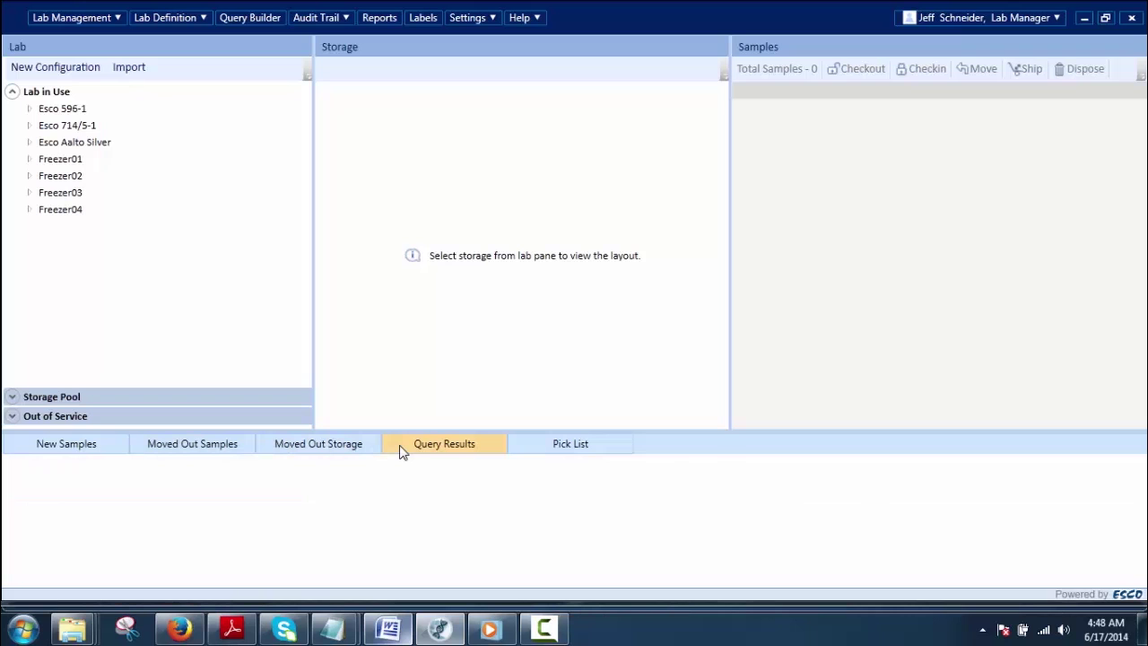
{"action": "left_click", "coordinate": [539, 454]}
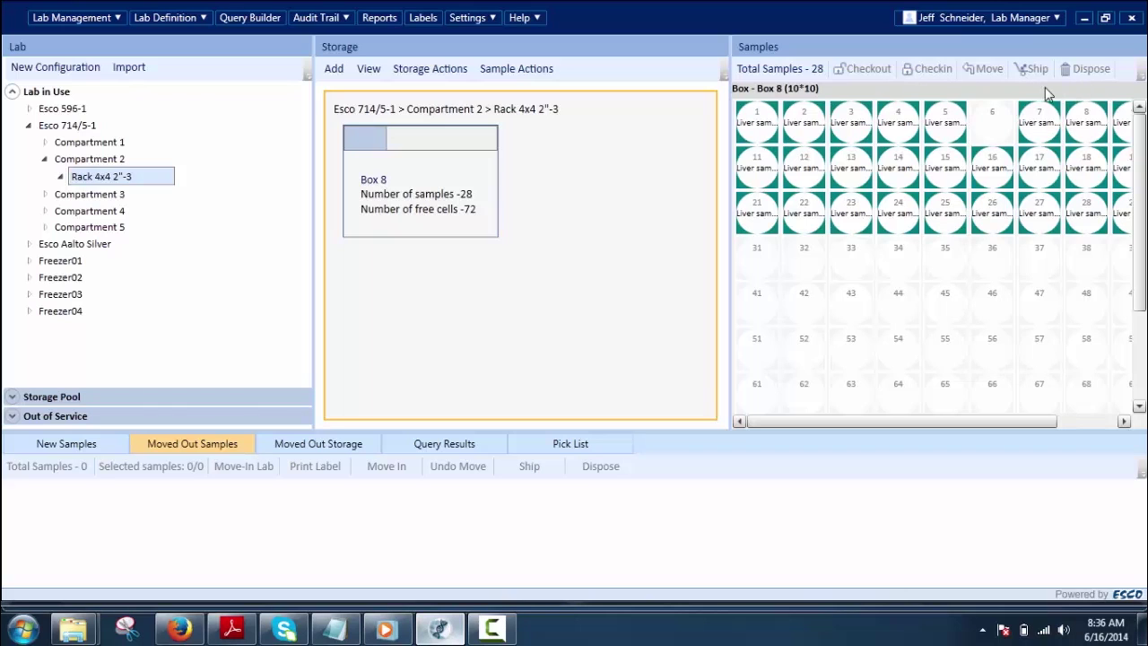
Check sample 1 in Box 8 out and then back in
{"action": "left_click", "coordinate": [767, 132]}
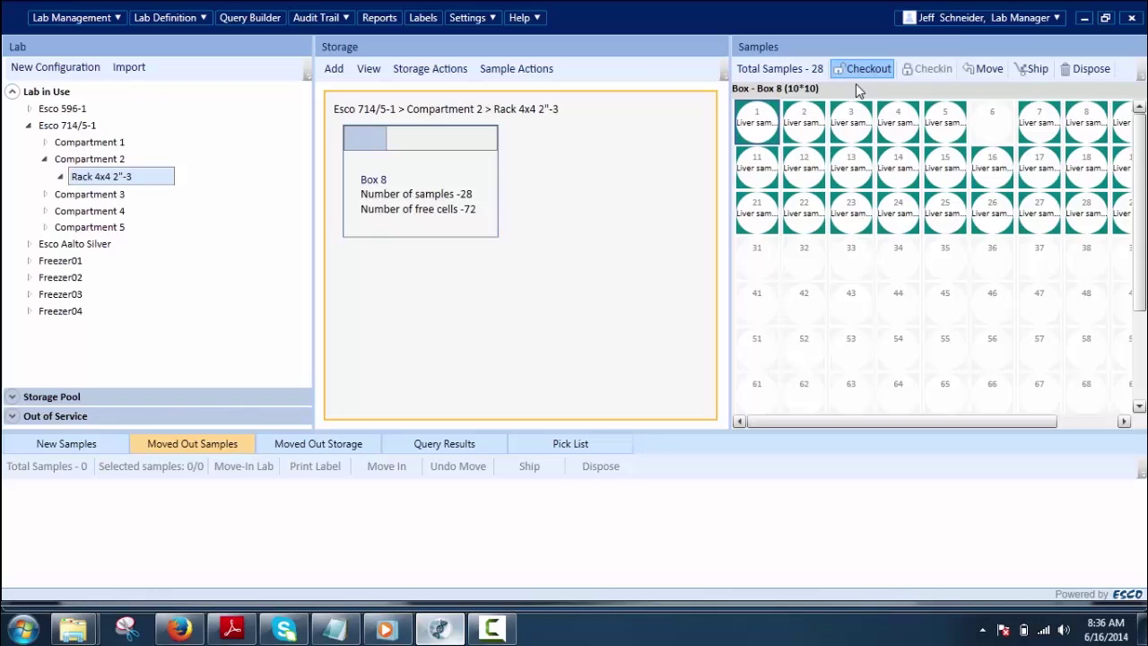
{"action": "left_click", "coordinate": [862, 72]}
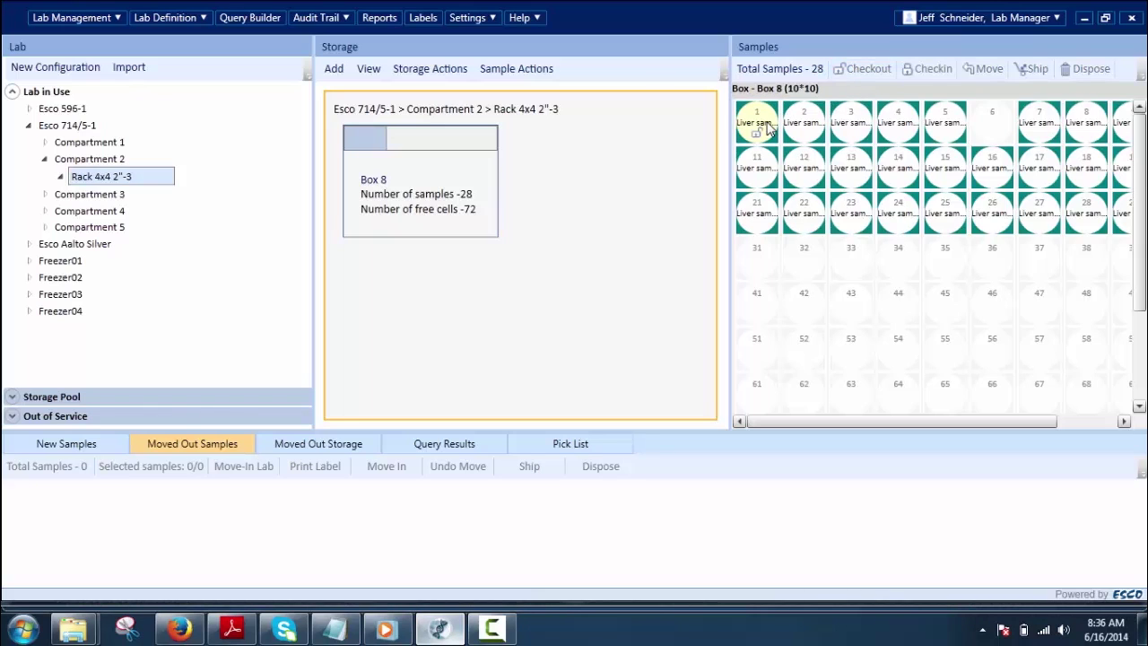
{"action": "left_click", "coordinate": [920, 71]}
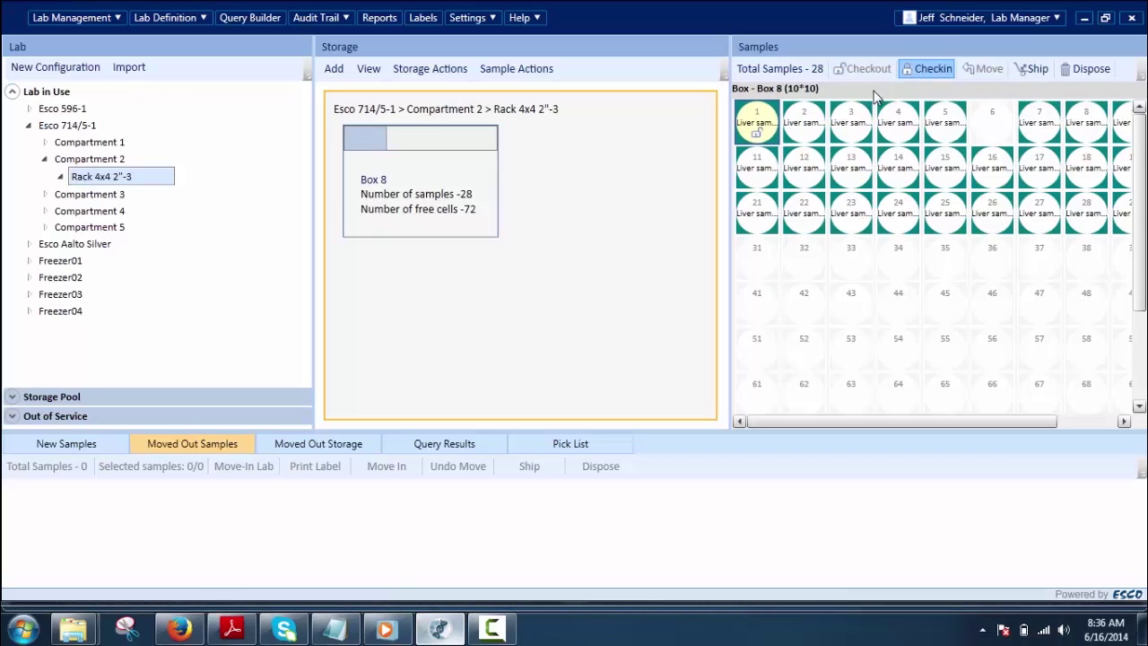
Move sample 2 out of Box 8 onto the moved-out list
{"action": "left_click", "coordinate": [807, 128]}
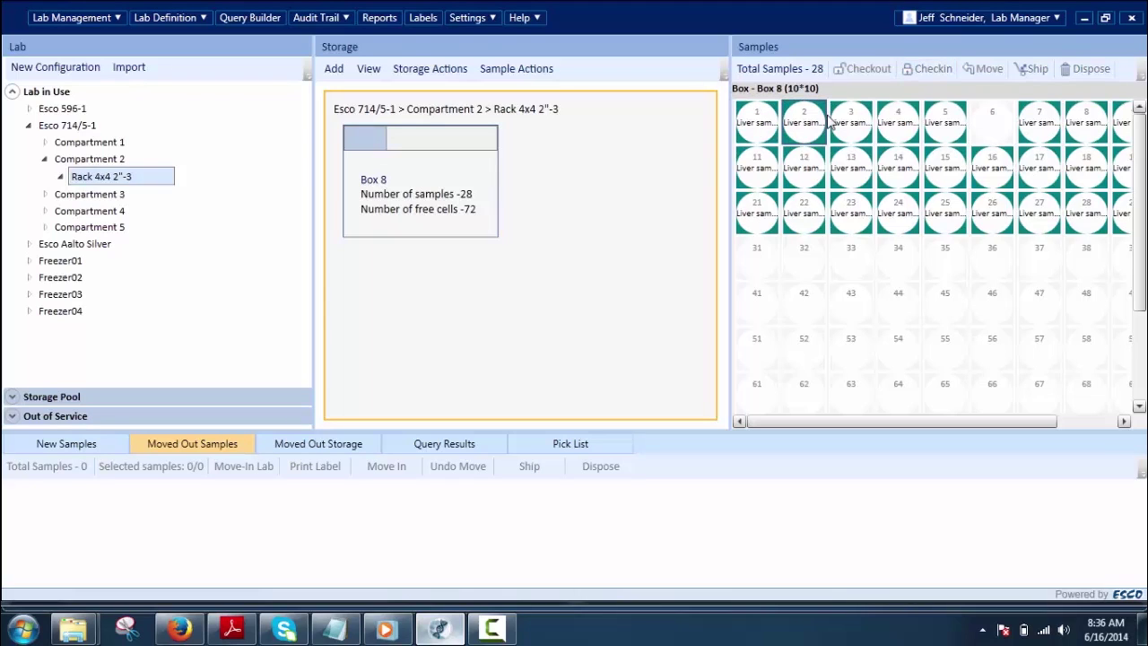
{"action": "left_click", "coordinate": [990, 70]}
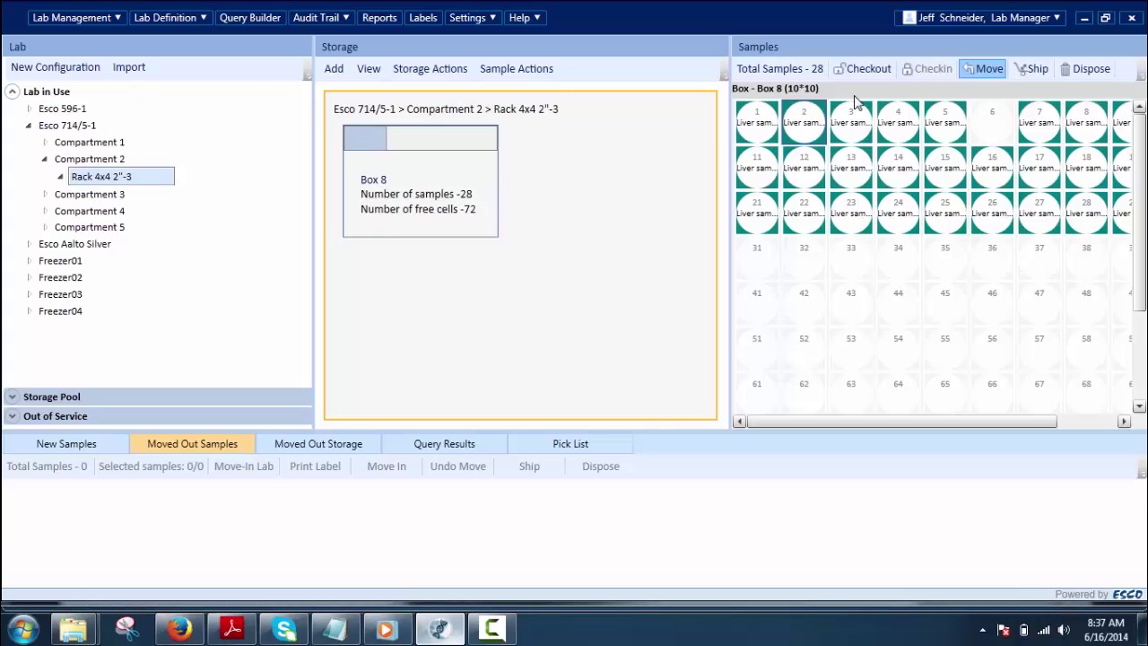
{"action": "left_click", "coordinate": [804, 122]}
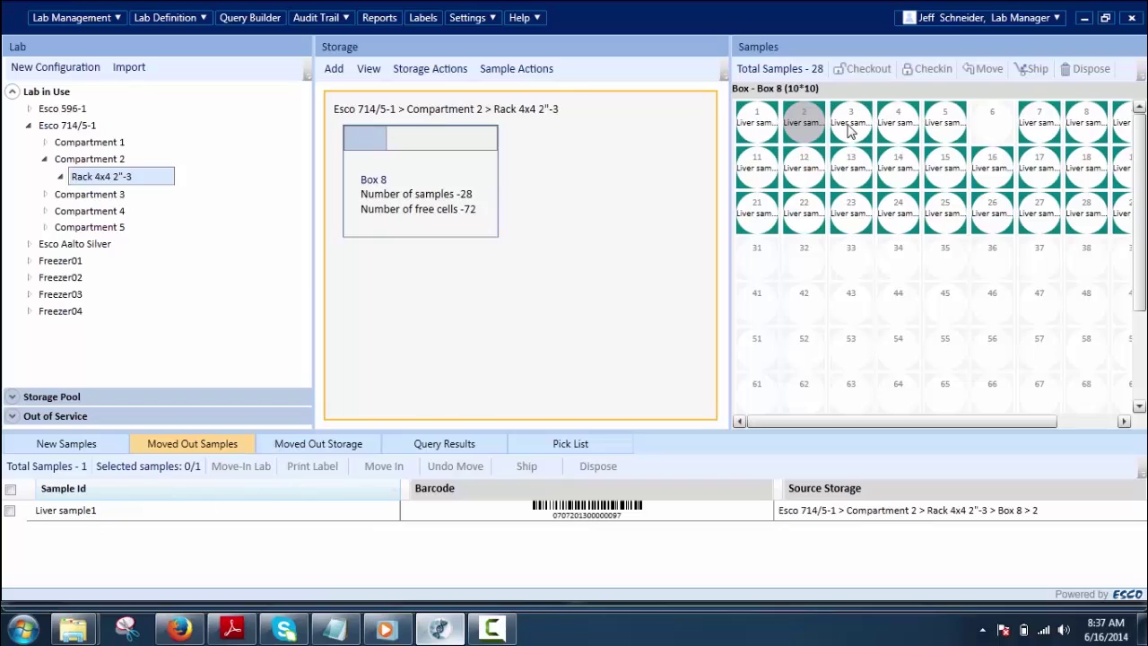
Ship sample 3 from Box 8 with the shipment comment 'Relocate'
{"action": "left_click", "coordinate": [850, 131]}
{"action": "left_click", "coordinate": [1031, 69]}
{"action": "left_click", "coordinate": [732, 258]}
{"action": "type", "text": "Relocate"}
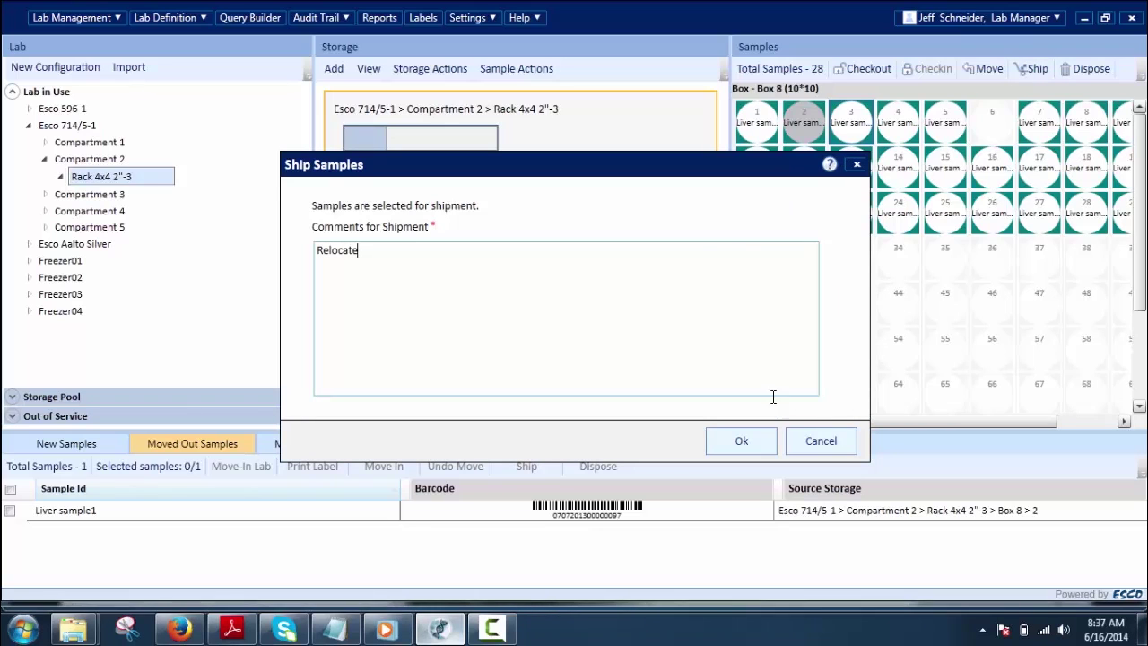
{"action": "left_click", "coordinate": [758, 443]}
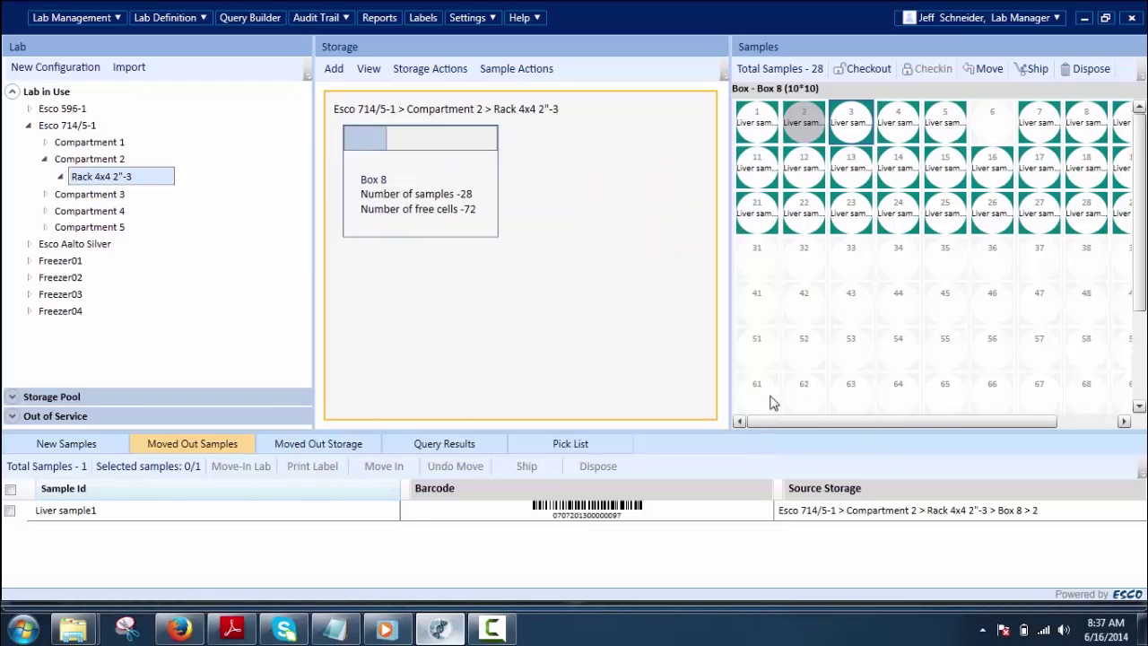
Dispose of sample 4 in Box 8 with the disposal comment 'Expired'
{"action": "left_click", "coordinate": [900, 127]}
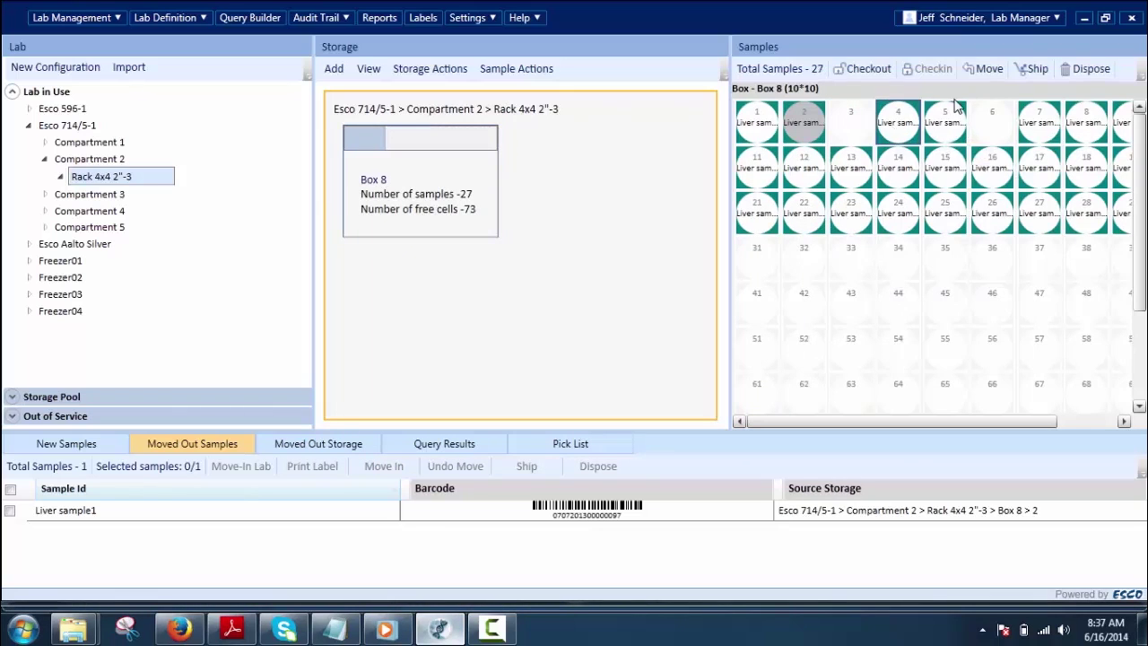
{"action": "left_click", "coordinate": [1072, 76]}
{"action": "left_click", "coordinate": [680, 254]}
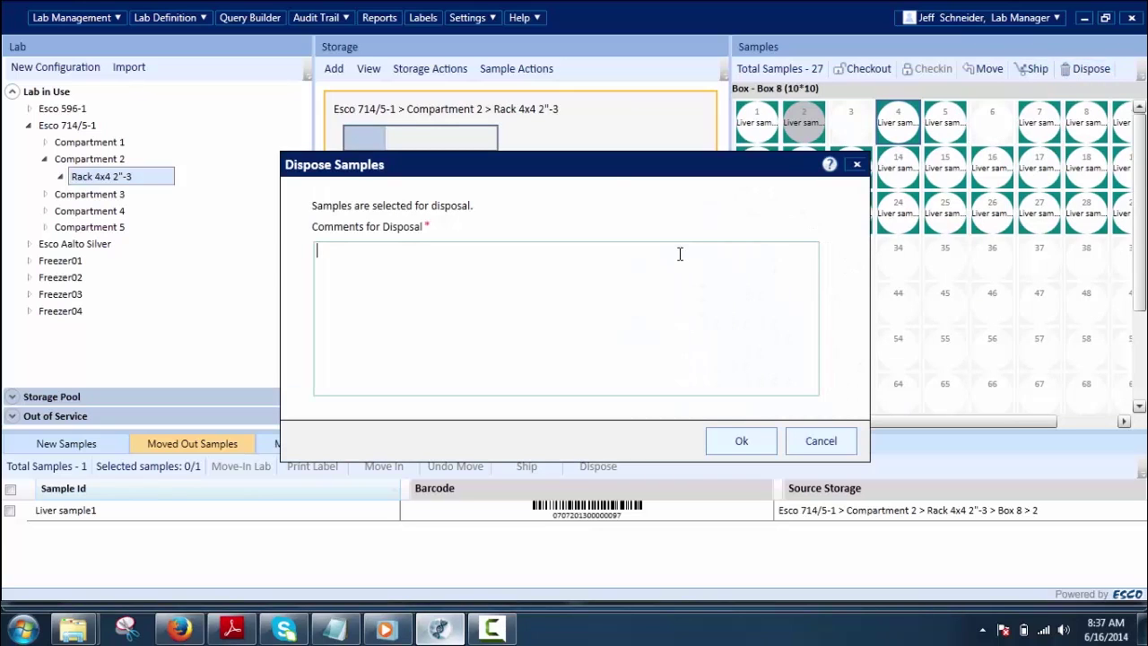
{"action": "type", "text": "Expired"}
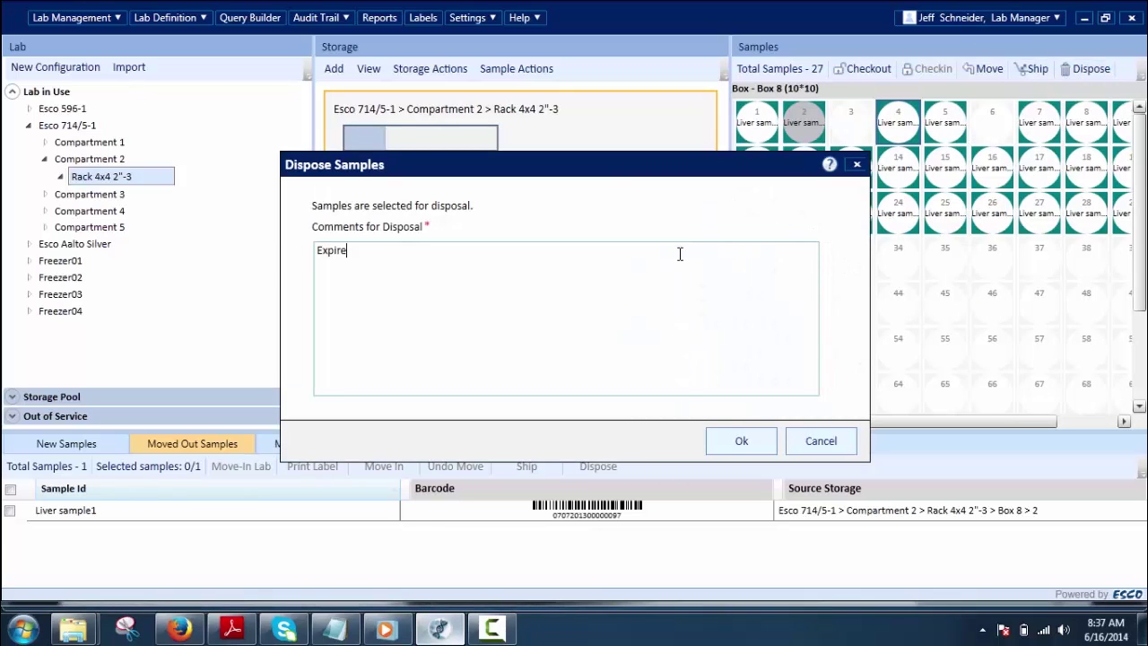
{"action": "left_click", "coordinate": [744, 449]}
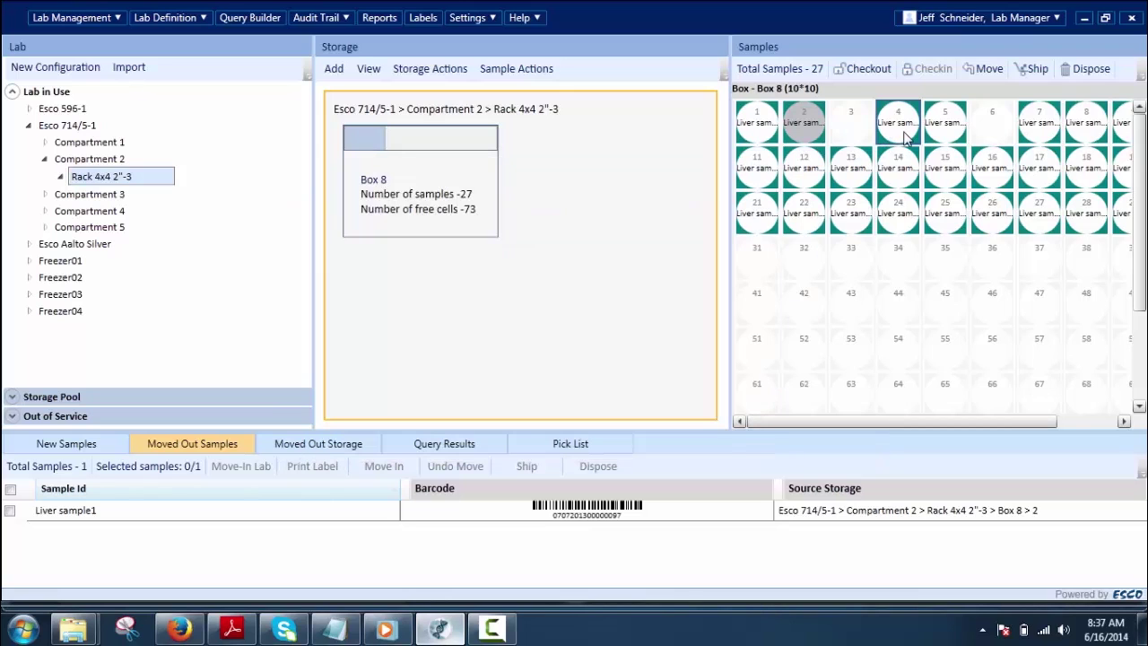
Open Manage Aliquot for sample 5, select the Liver sample4 row, and cancel without changes
{"action": "right_click", "coordinate": [941, 126]}
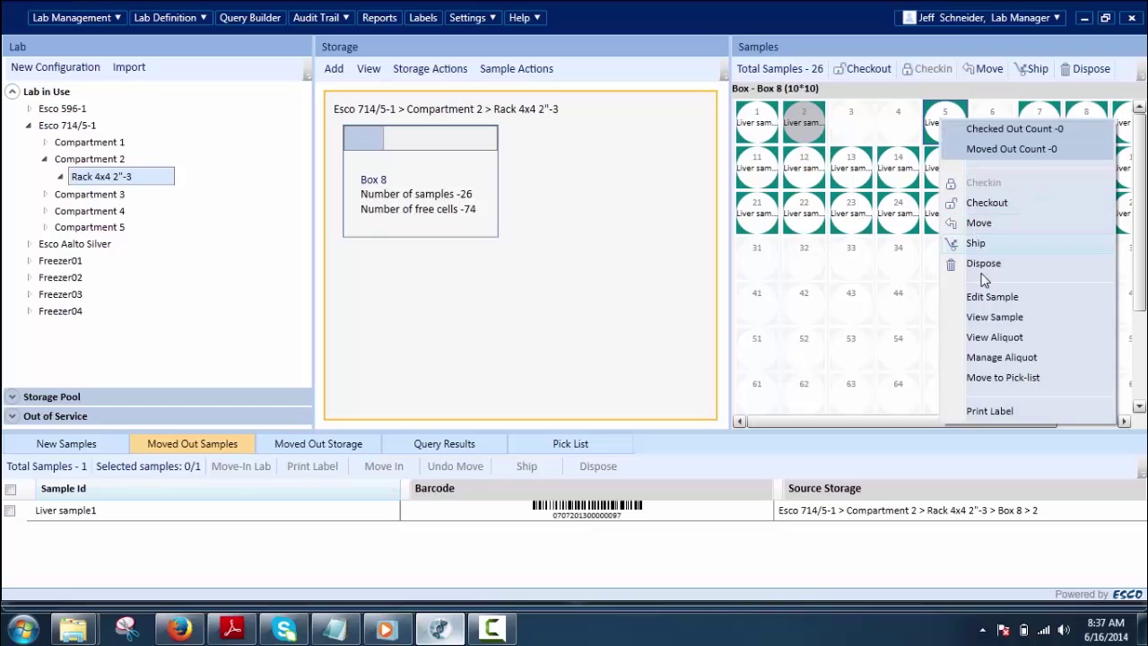
{"action": "left_click", "coordinate": [987, 364]}
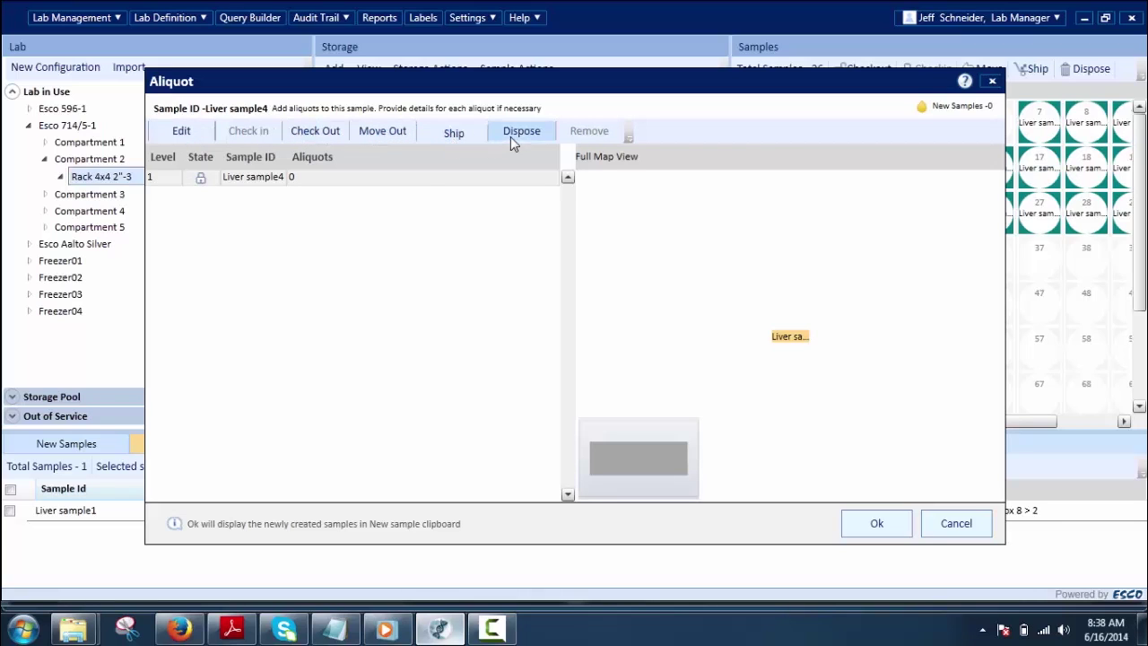
{"action": "left_click", "coordinate": [262, 186]}
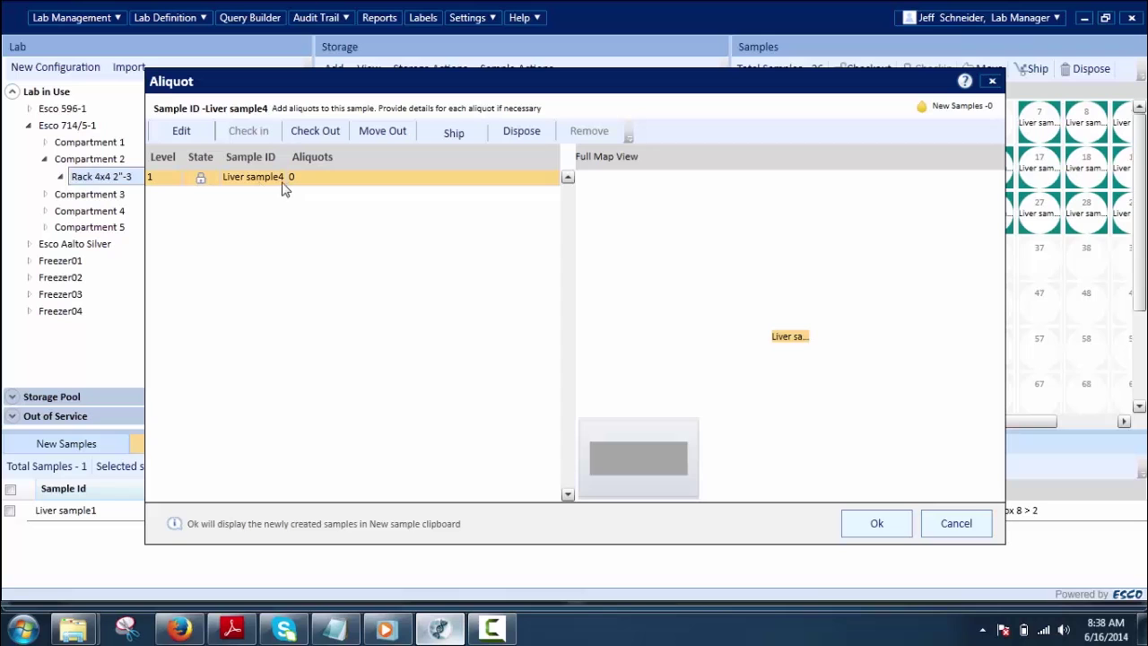
{"action": "left_click", "coordinate": [954, 527]}
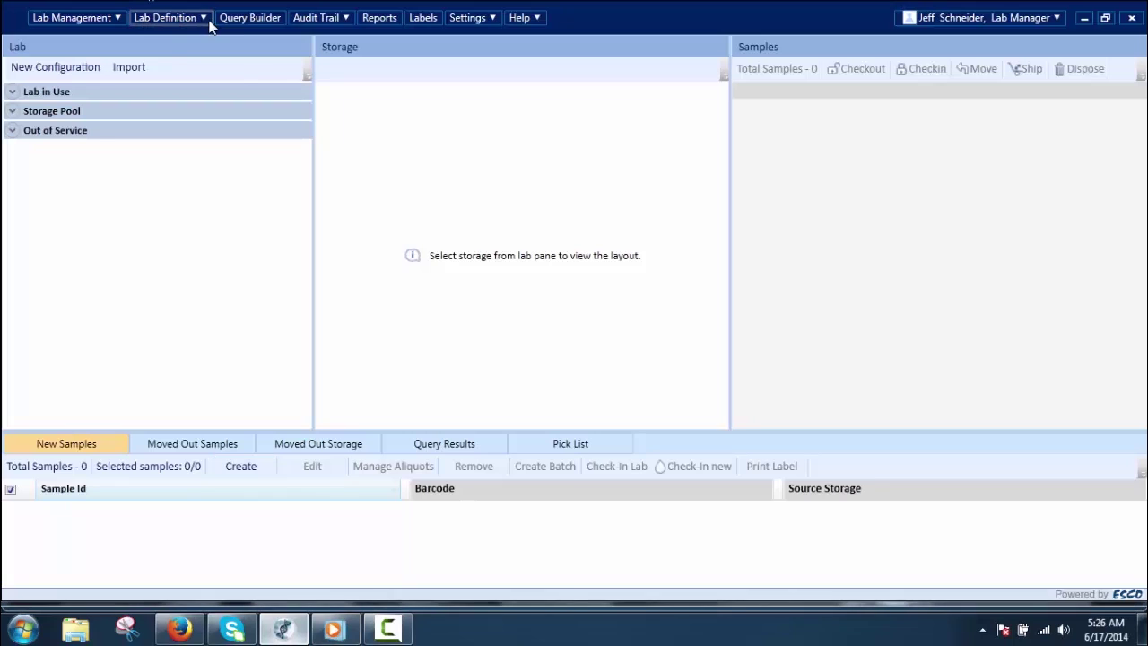
{"action": "left_click", "coordinate": [208, 22]}
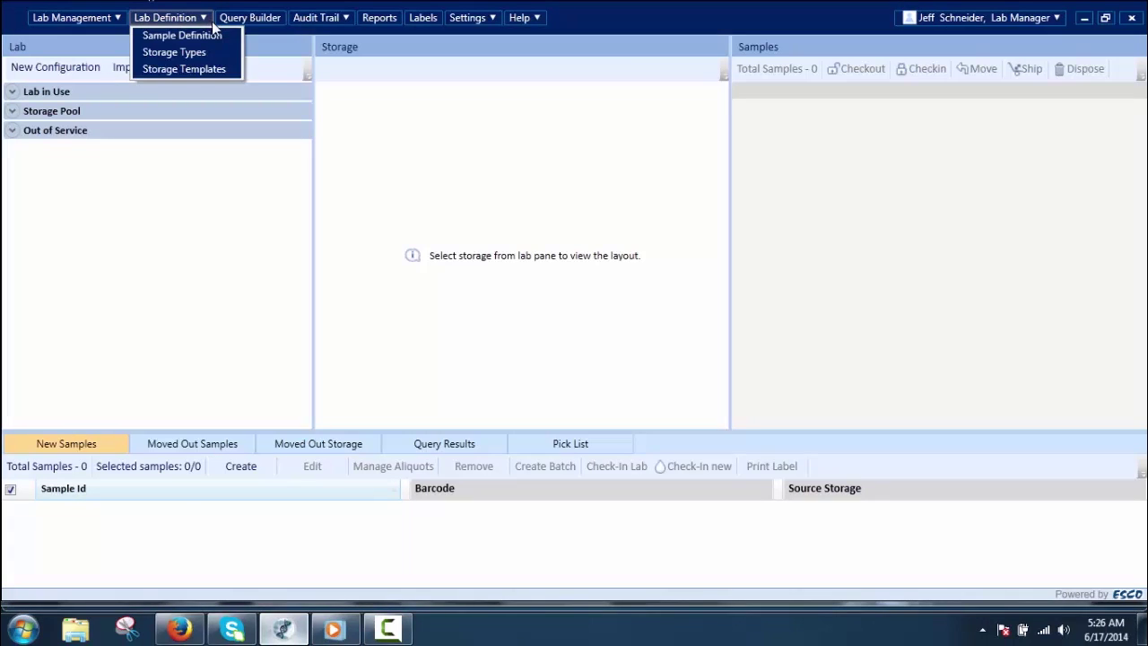
{"action": "left_click", "coordinate": [230, 69]}
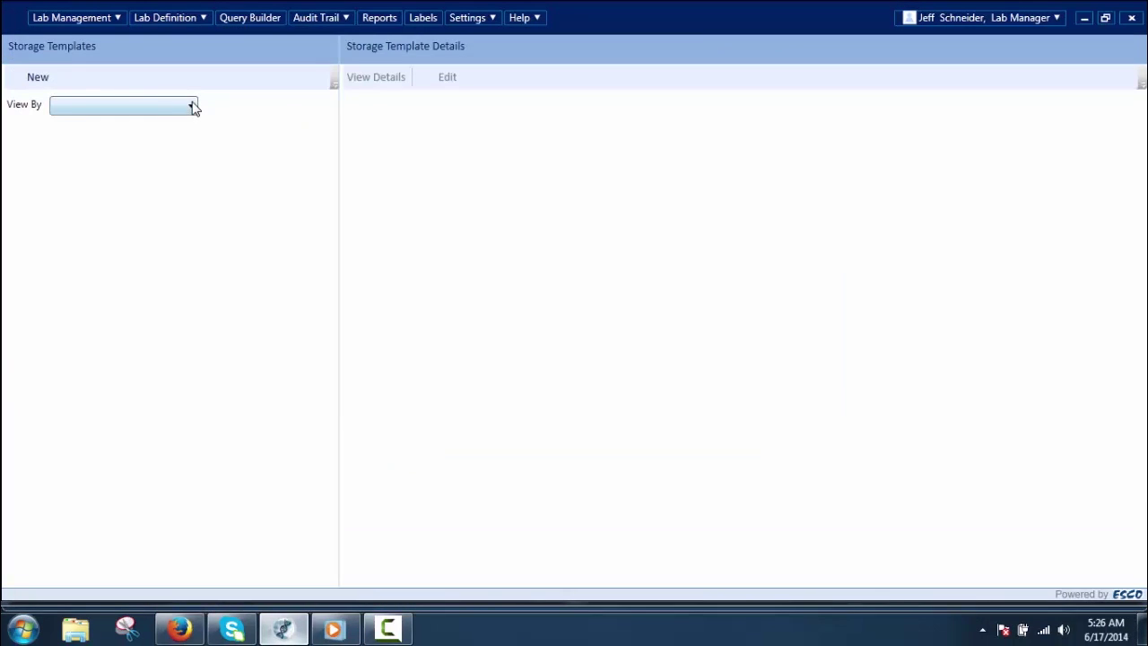
{"action": "left_click", "coordinate": [193, 106]}
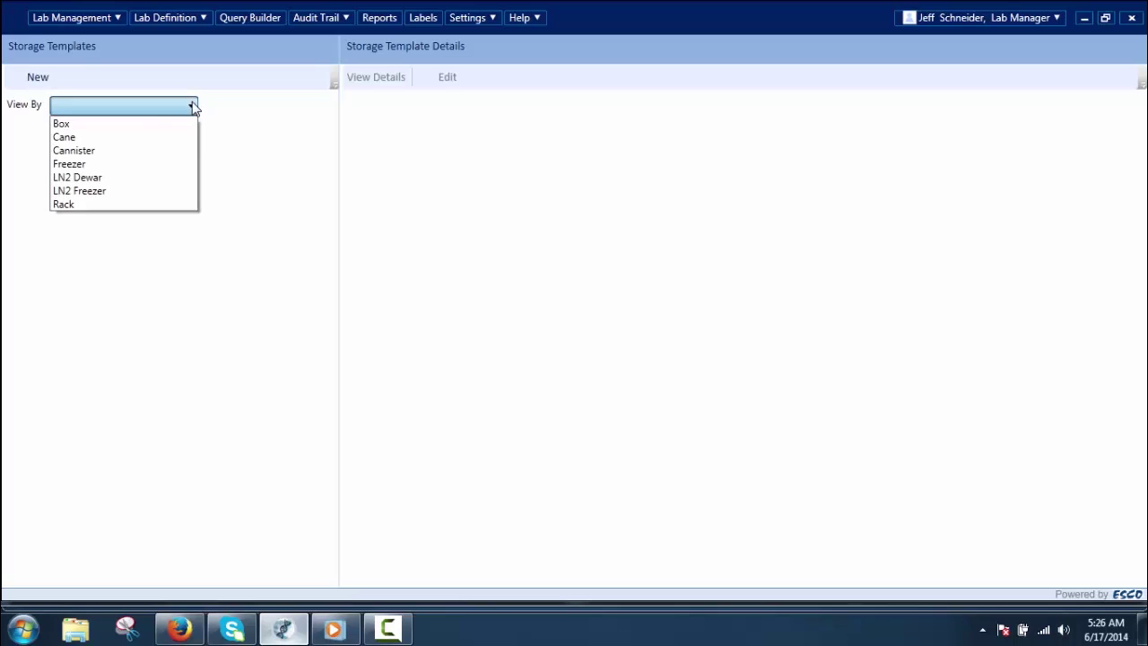
{"action": "left_click", "coordinate": [137, 166]}
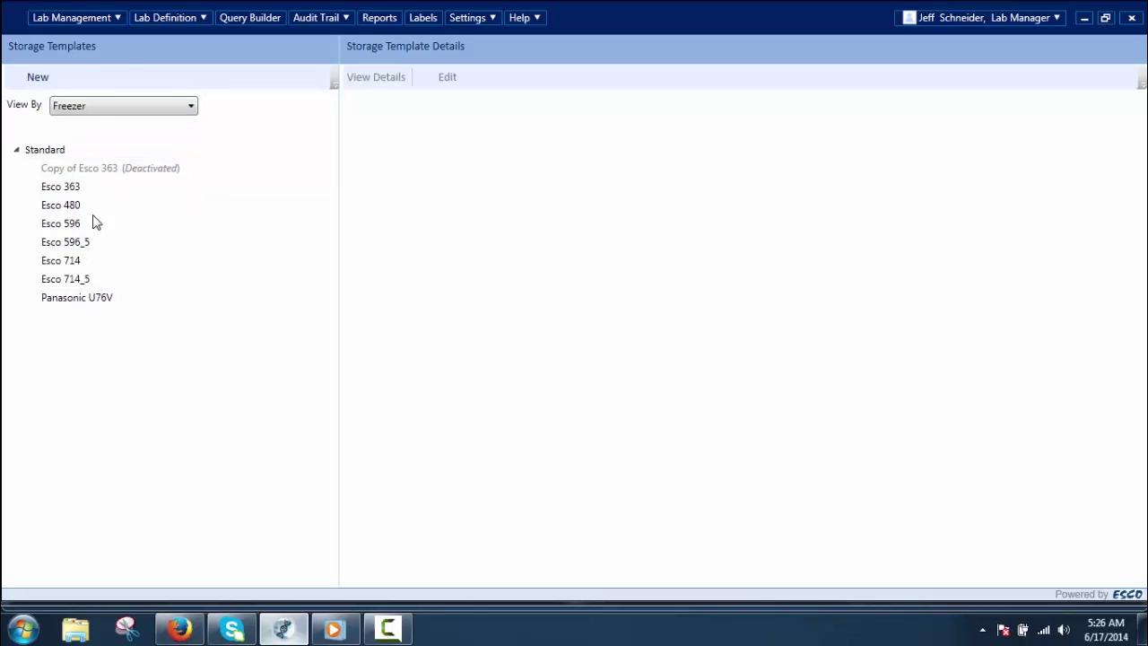
{"action": "left_click", "coordinate": [118, 18]}
{"action": "left_click", "coordinate": [98, 36]}
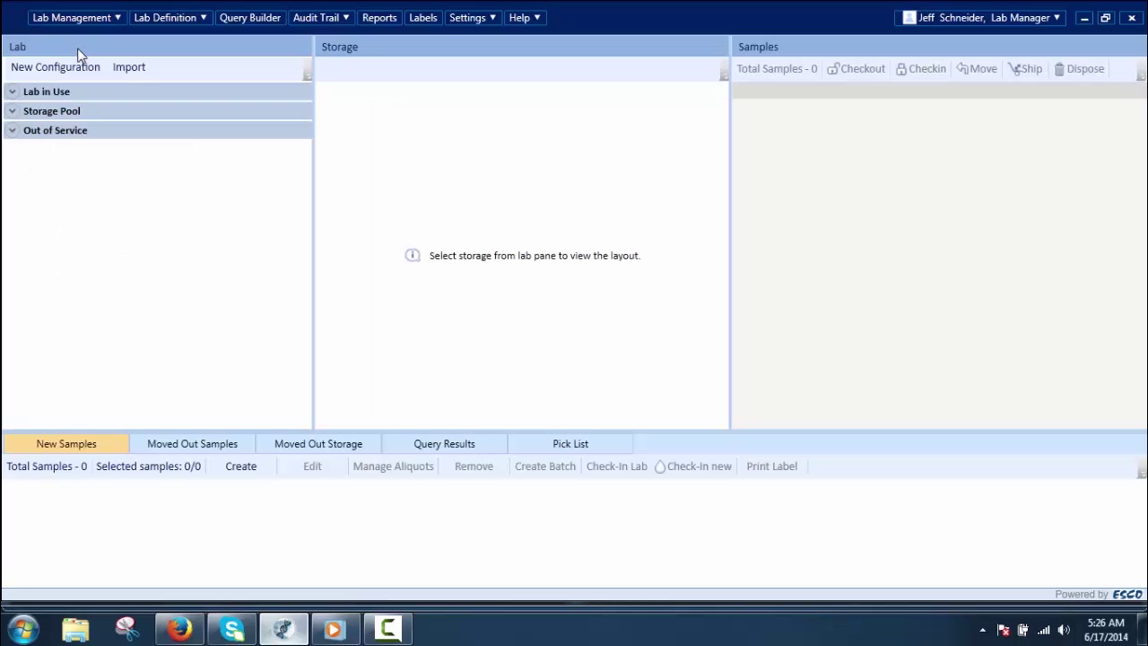
Start a new freezer configuration, try Storage Template, Configuration Template and Storage Pool, then go ahead with Storage Template
{"action": "left_click", "coordinate": [76, 70]}
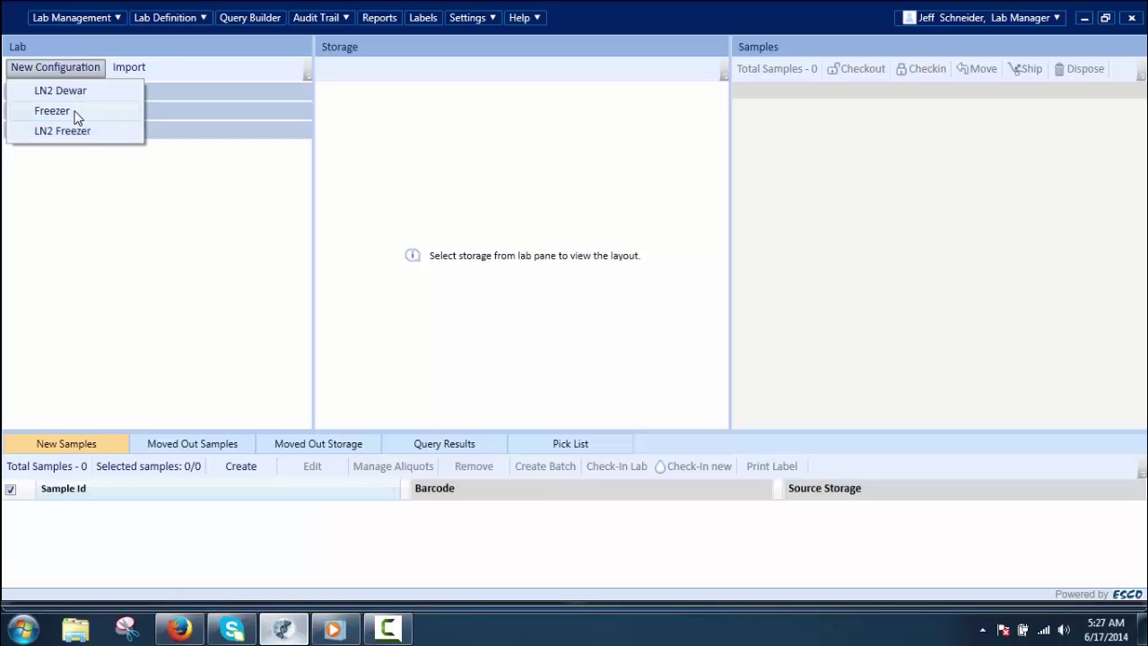
{"action": "left_click", "coordinate": [78, 110]}
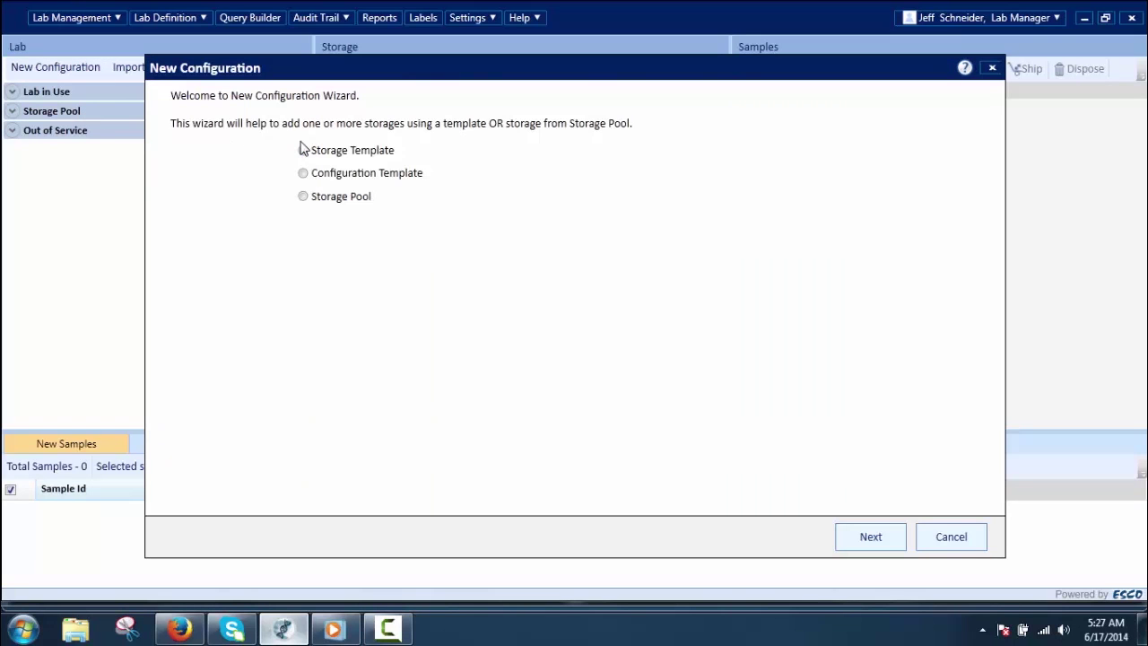
{"action": "left_click", "coordinate": [366, 152]}
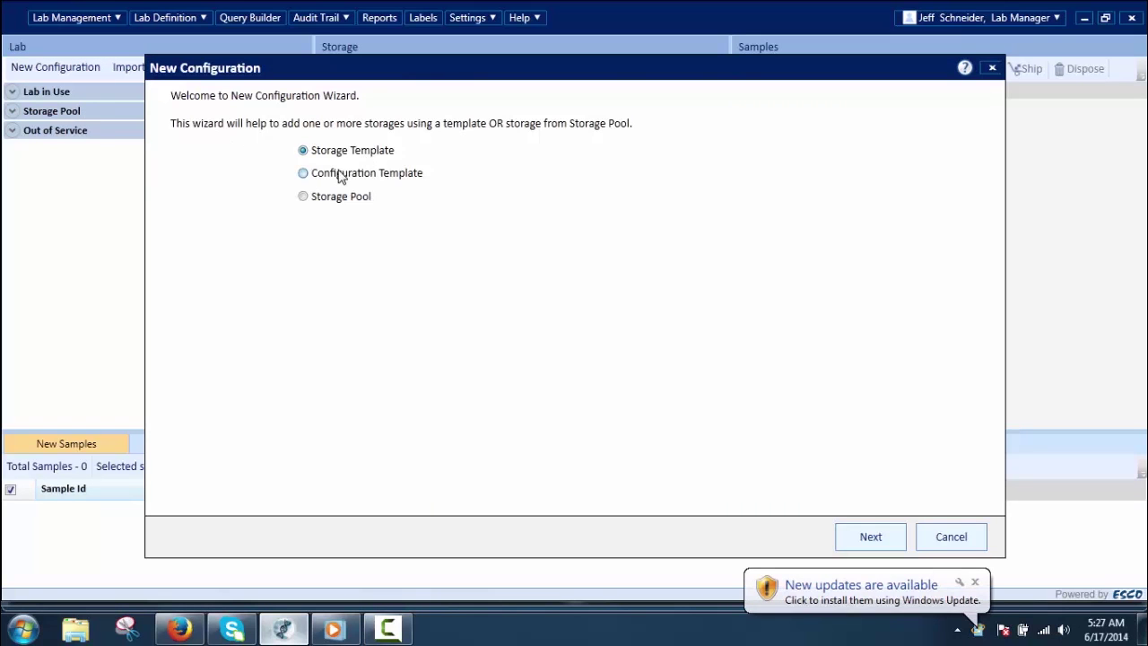
{"action": "left_click", "coordinate": [381, 176]}
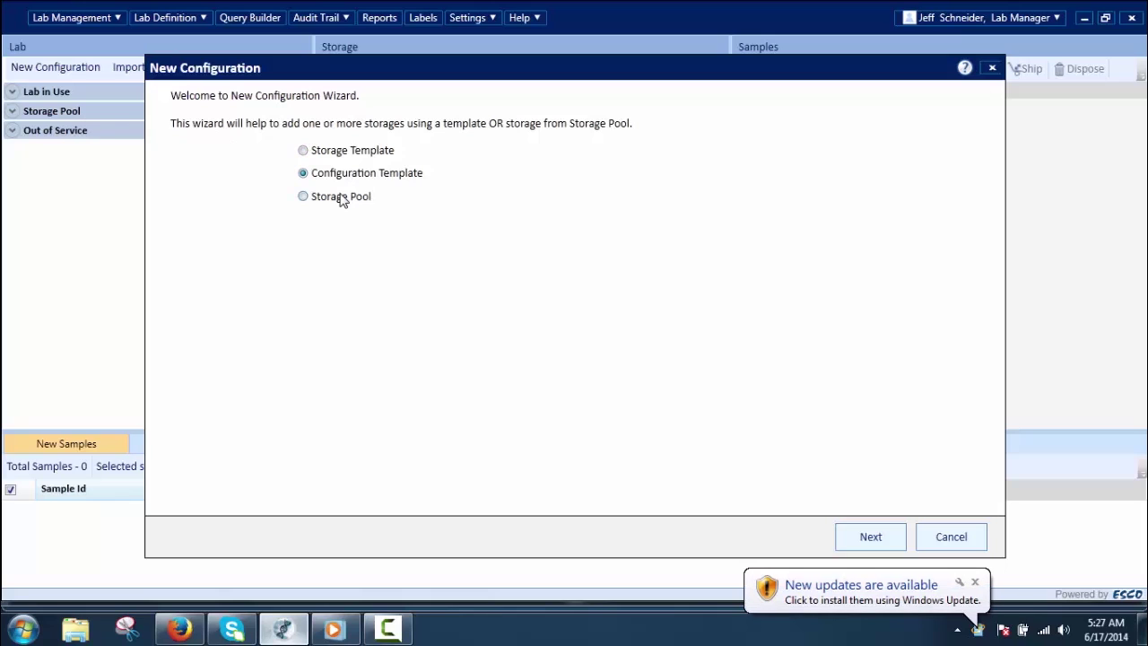
{"action": "left_click", "coordinate": [341, 198]}
{"action": "left_click", "coordinate": [350, 151]}
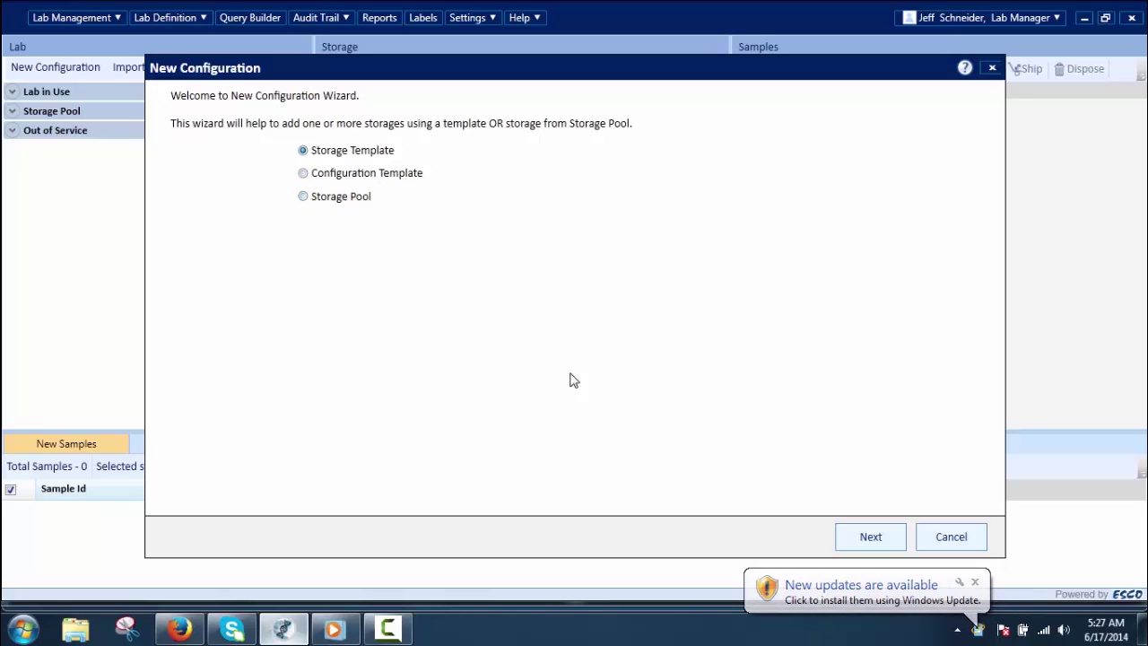
{"action": "left_click", "coordinate": [867, 536]}
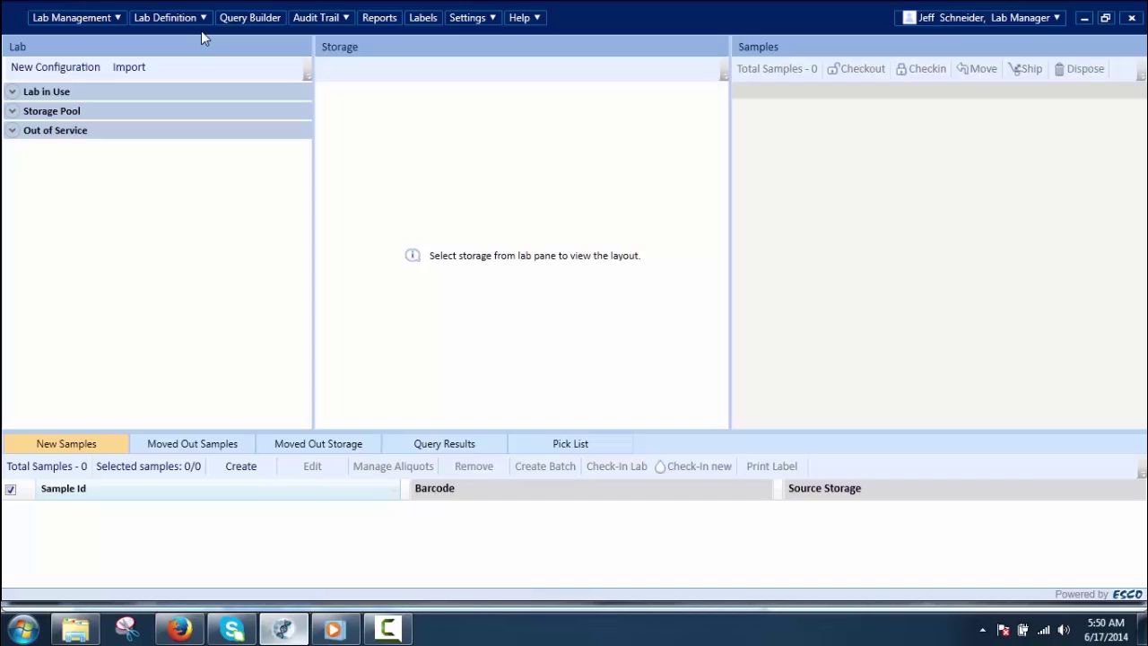
Create a new query in Query Builder named 'Liver Sample'
{"action": "left_click", "coordinate": [279, 22]}
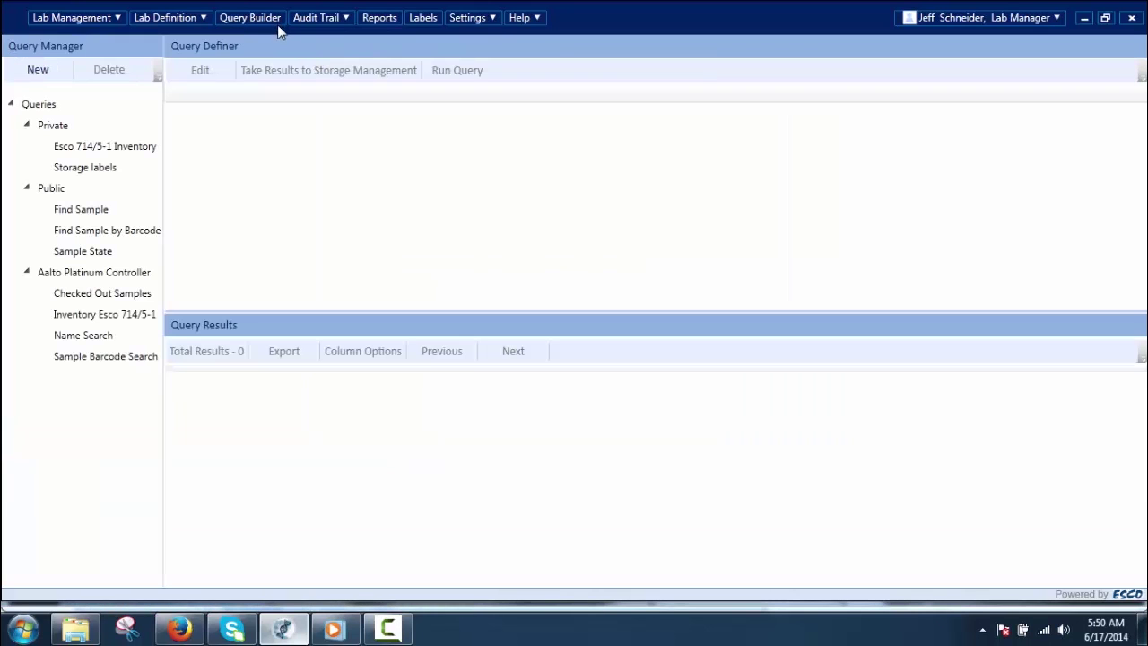
{"action": "left_click", "coordinate": [21, 72]}
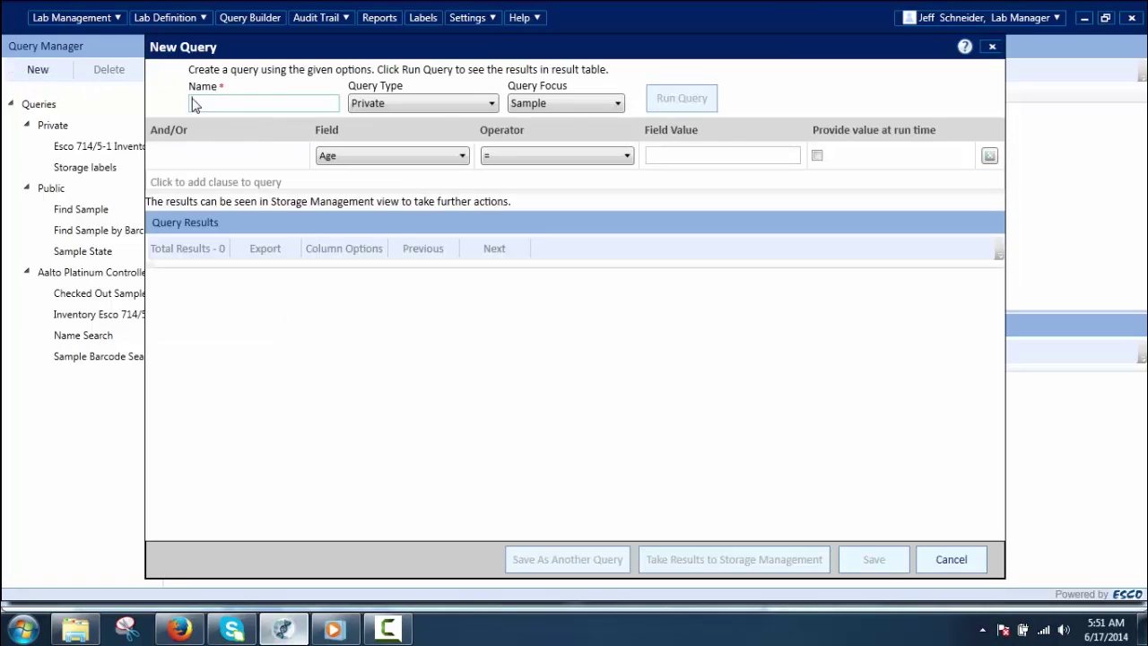
{"action": "type", "text": "Liver Sample"}
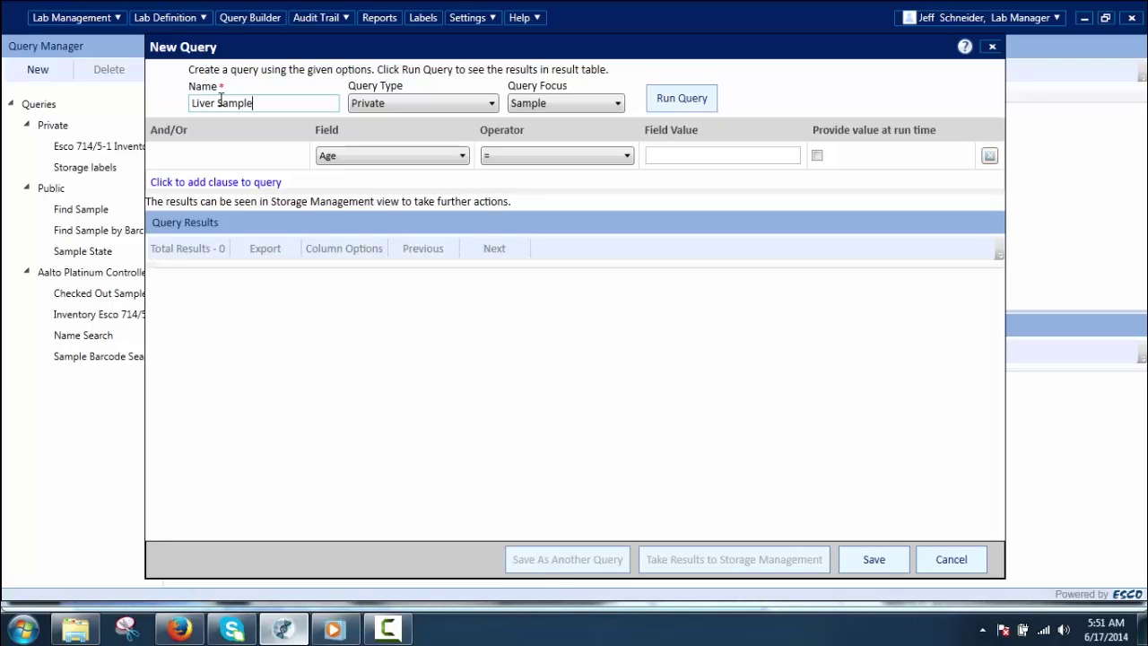
{"action": "left_click", "coordinate": [492, 104]}
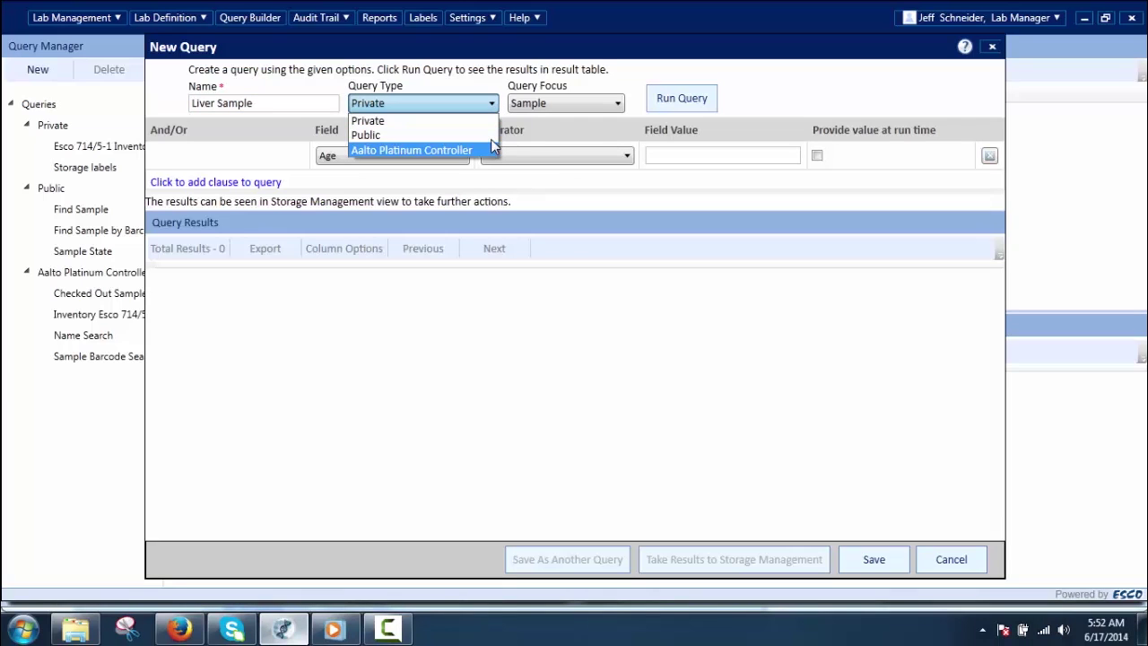
{"action": "left_click", "coordinate": [490, 123]}
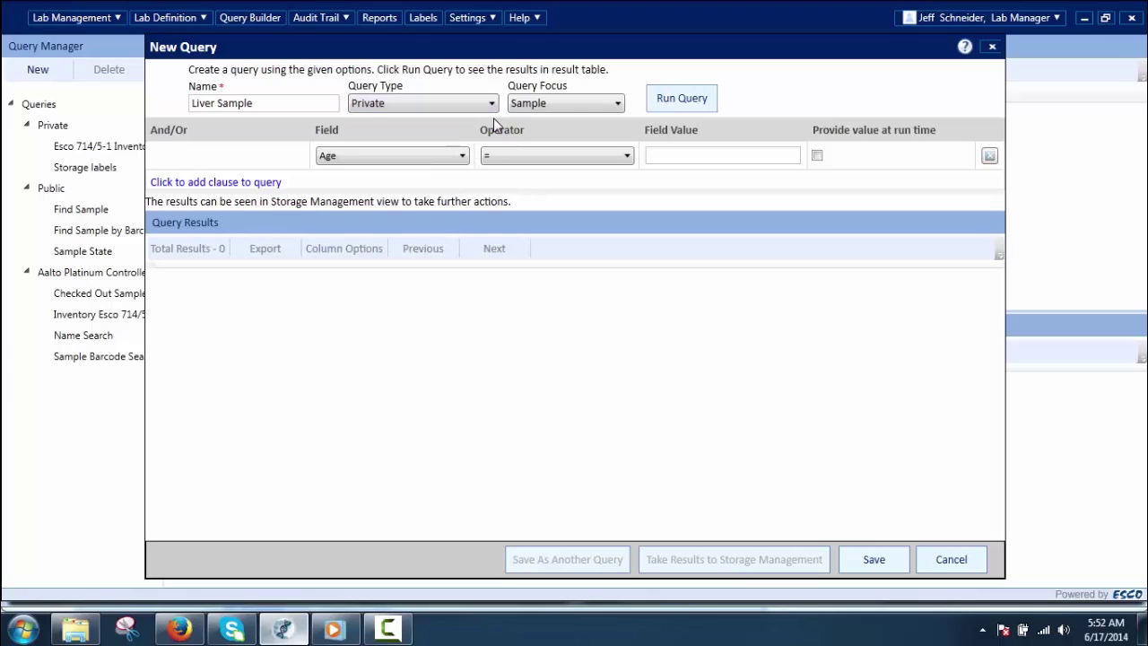
{"action": "left_click", "coordinate": [492, 107]}
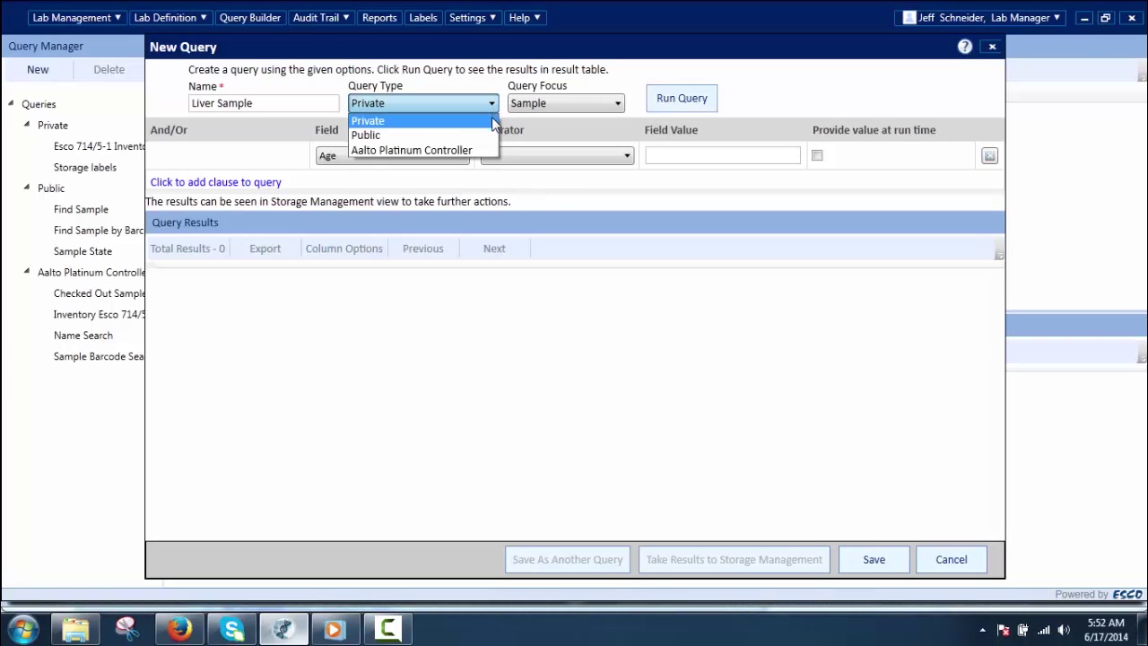
{"action": "left_click", "coordinate": [492, 136]}
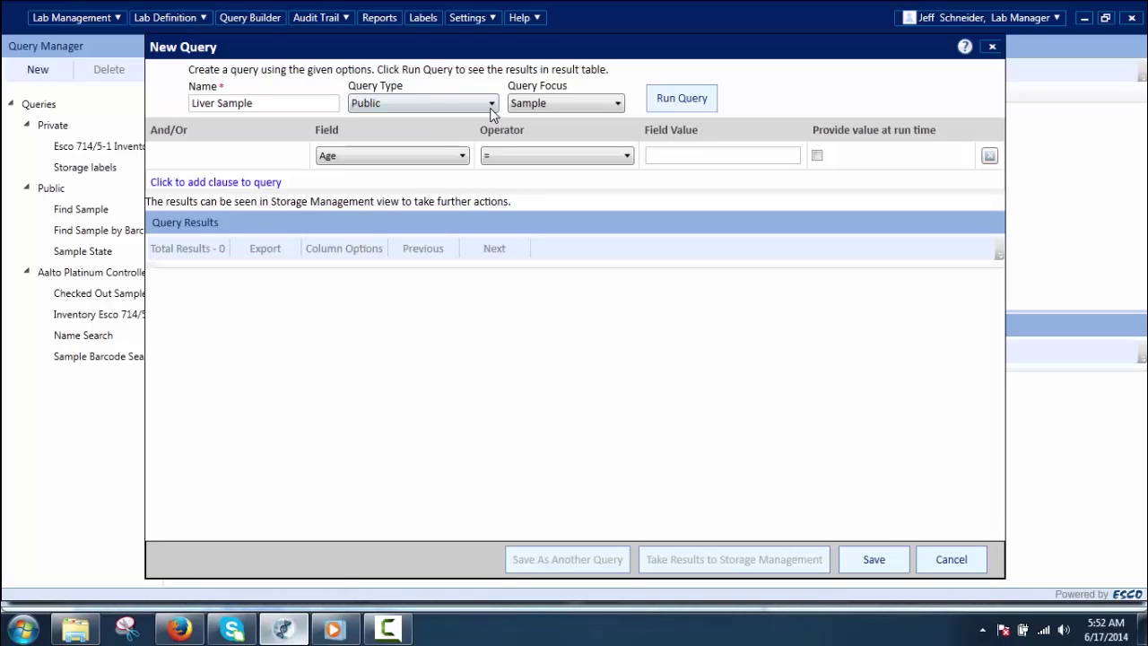
{"action": "left_click", "coordinate": [492, 106]}
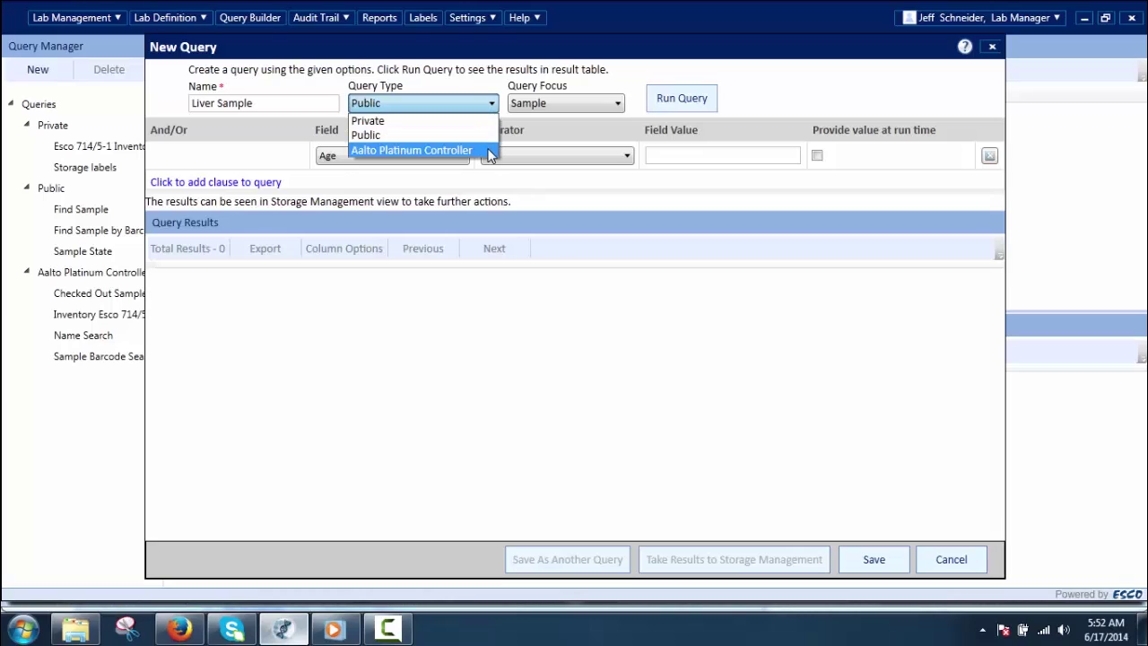
{"action": "left_click", "coordinate": [489, 149]}
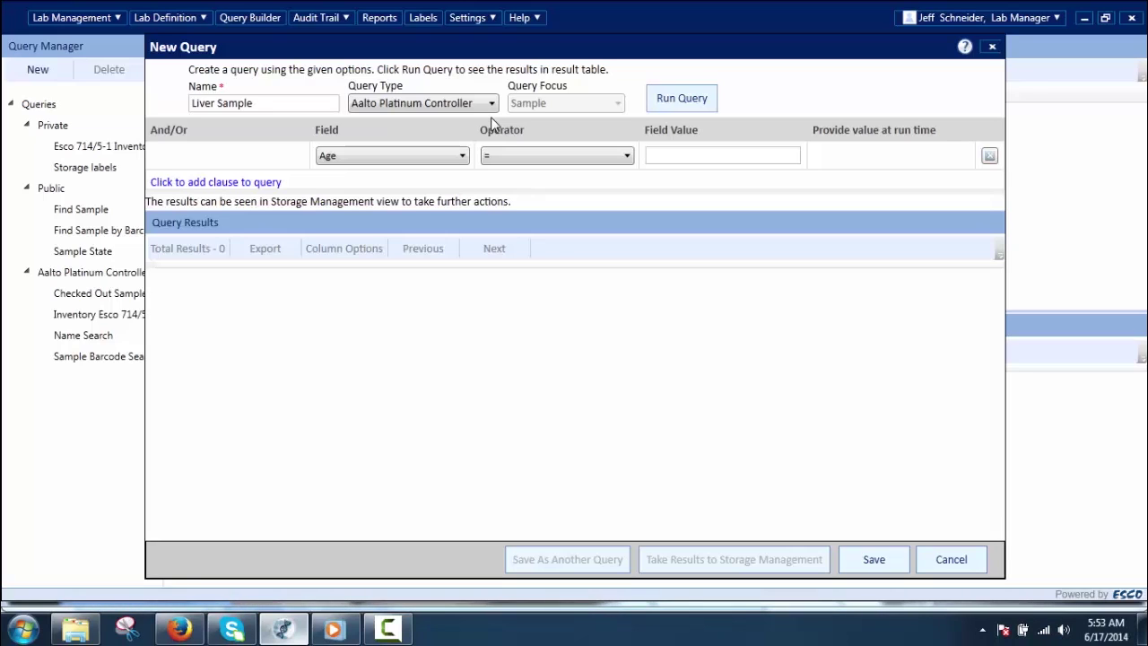
{"action": "left_click", "coordinate": [492, 106]}
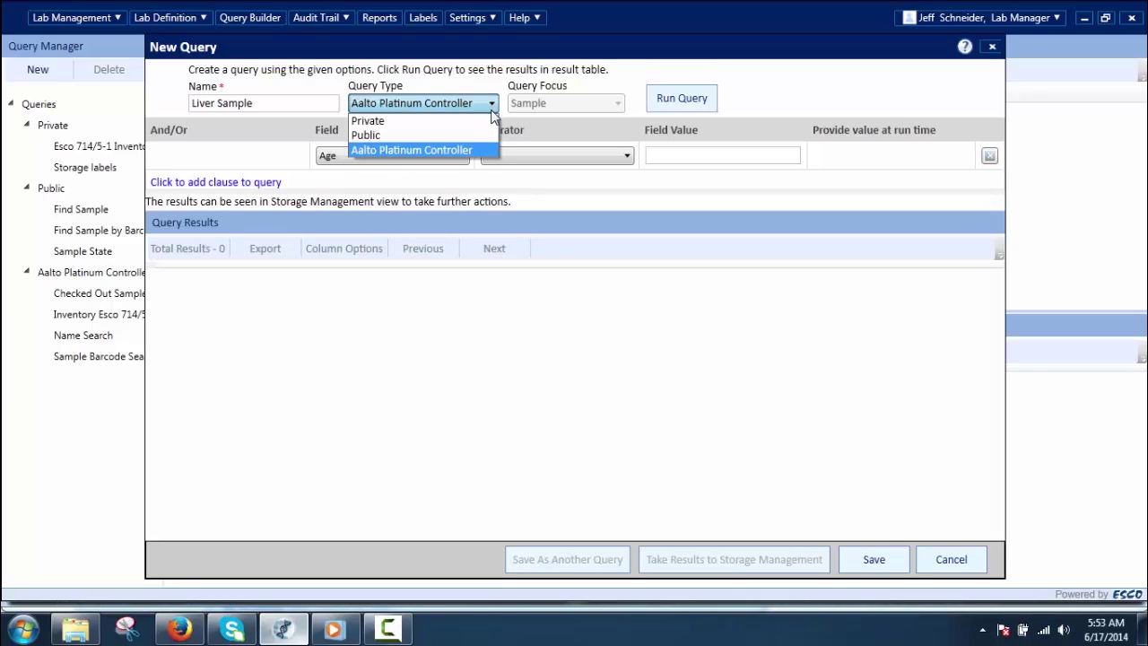
{"action": "left_click", "coordinate": [493, 120]}
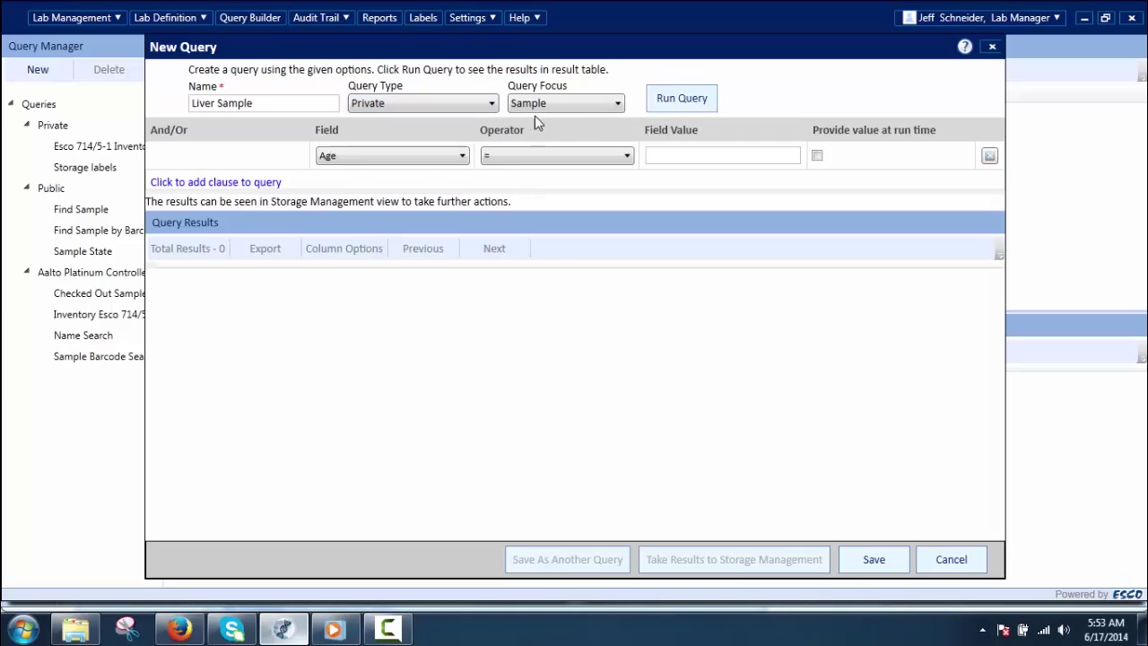
{"action": "left_click", "coordinate": [618, 104]}
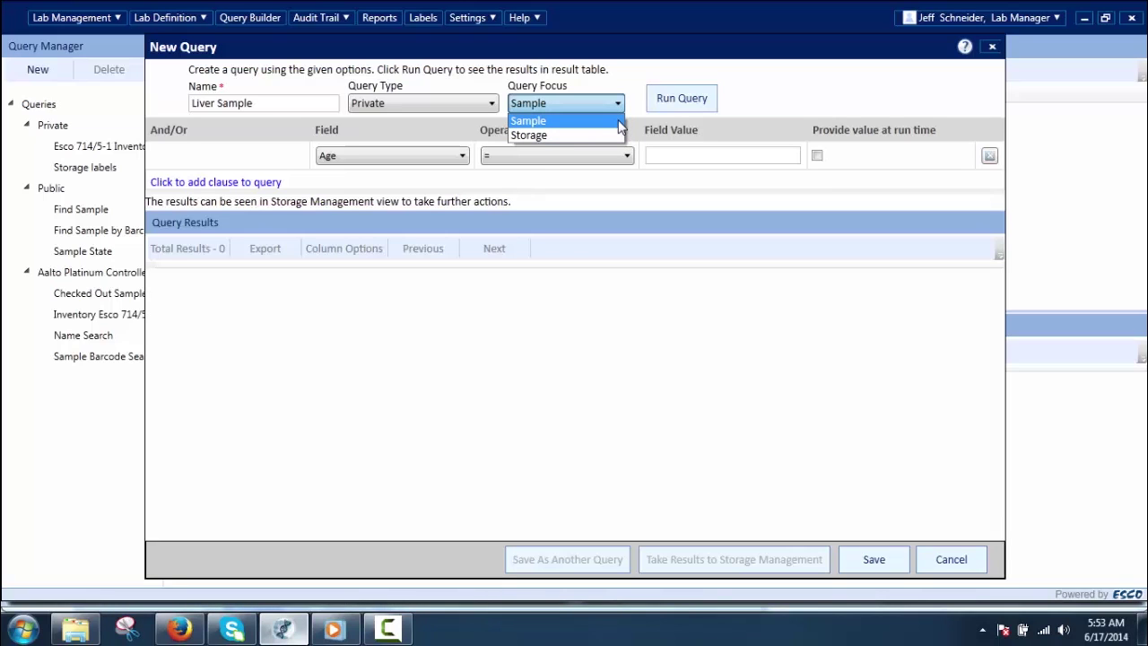
{"action": "left_click", "coordinate": [618, 124]}
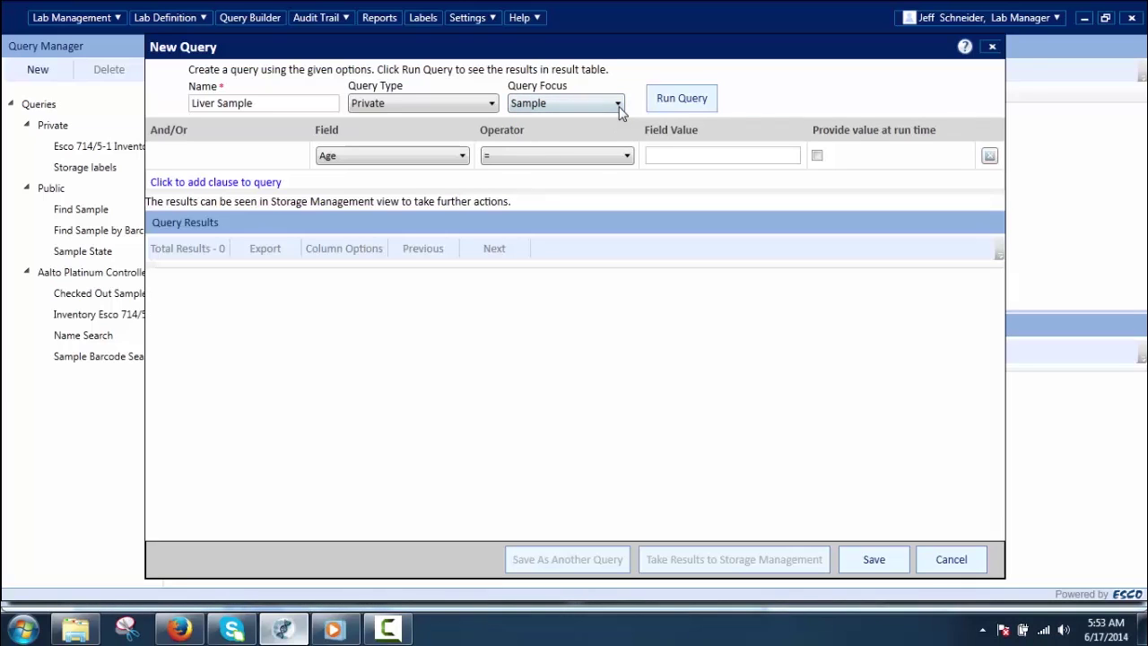
{"action": "left_click", "coordinate": [619, 105]}
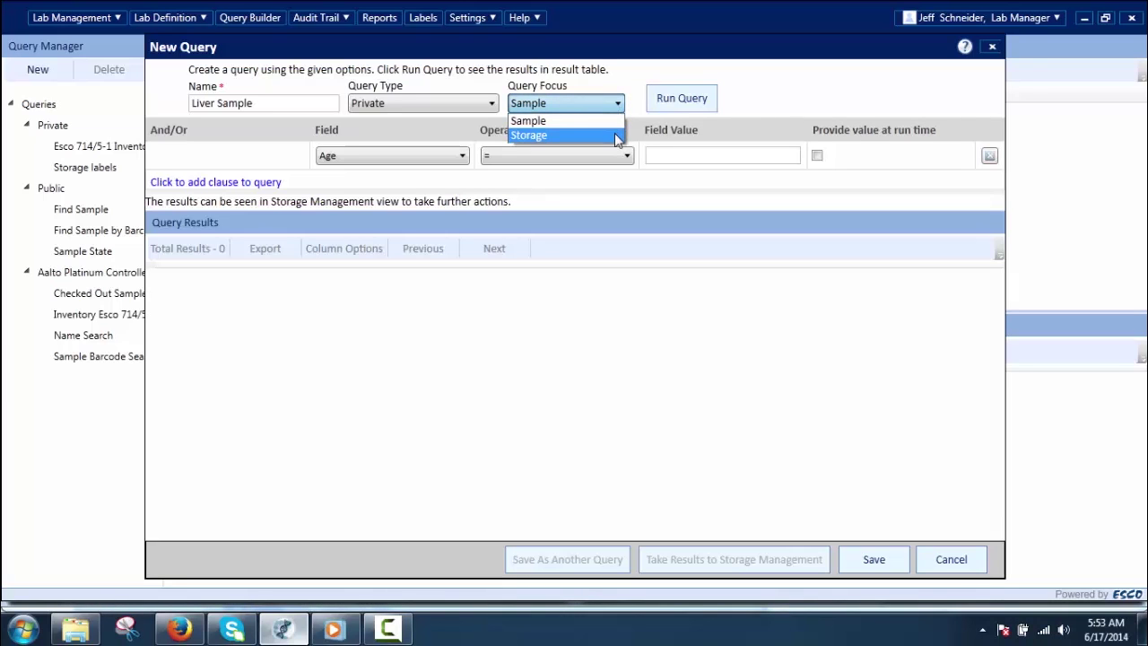
{"action": "left_click", "coordinate": [615, 134]}
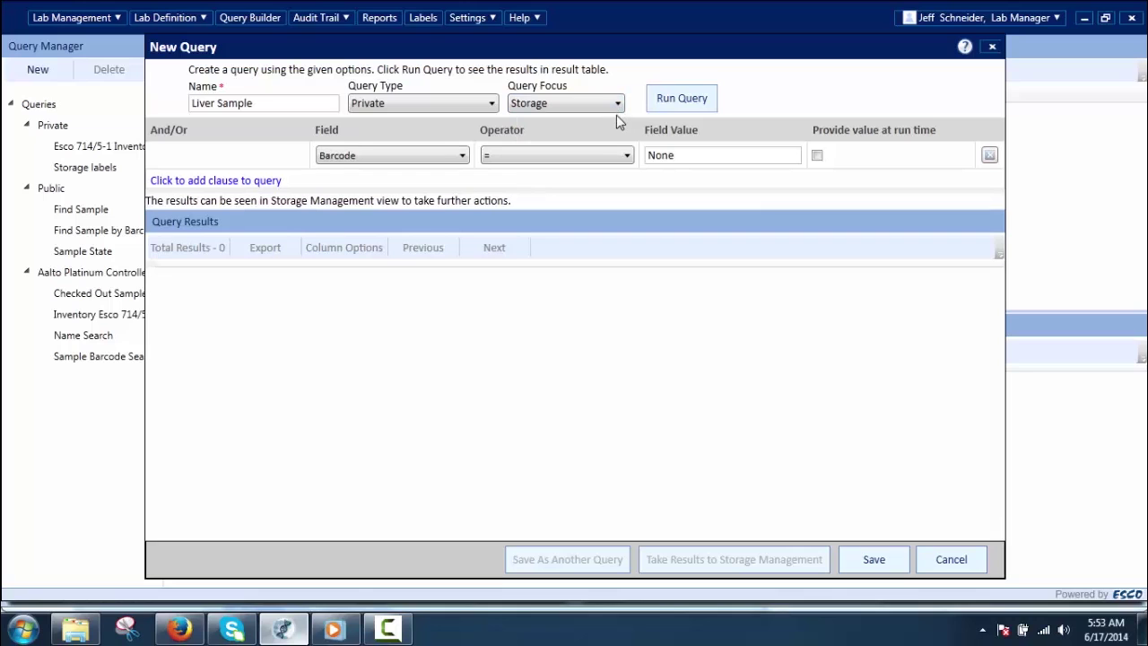
{"action": "left_click", "coordinate": [618, 106]}
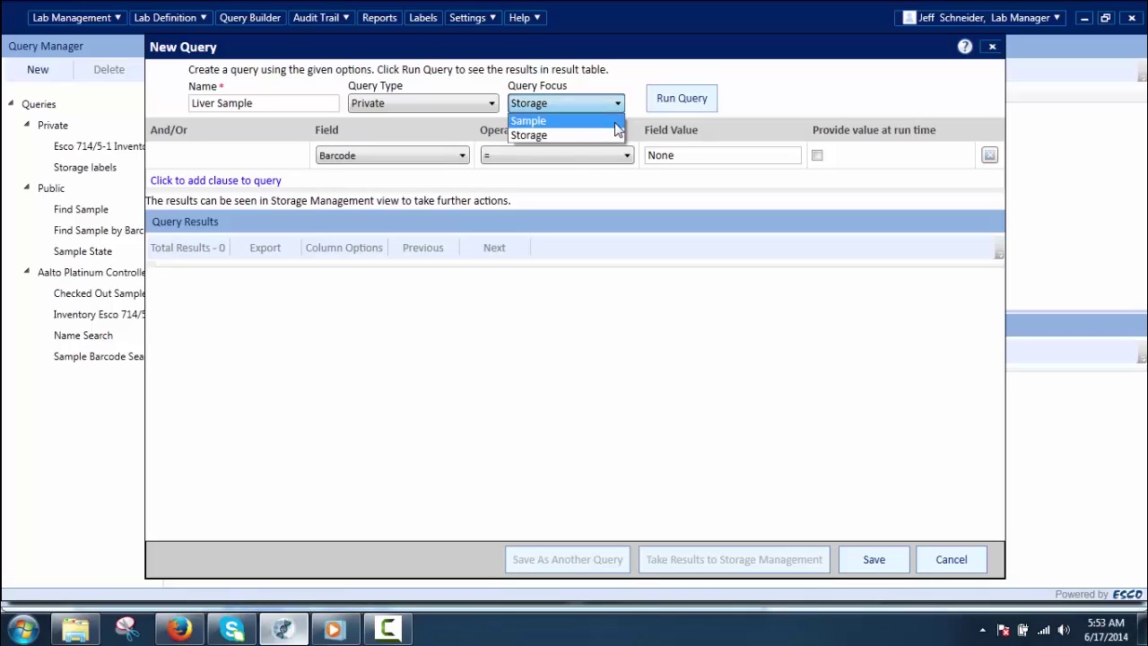
{"action": "left_click", "coordinate": [616, 122]}
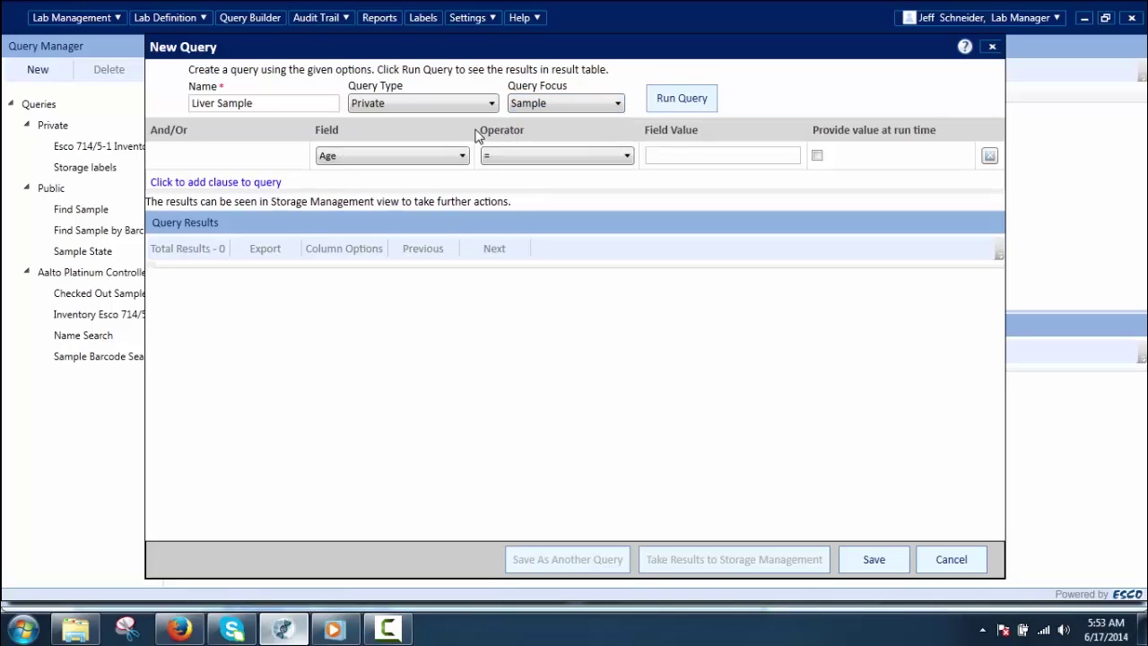
{"action": "left_click", "coordinate": [463, 158]}
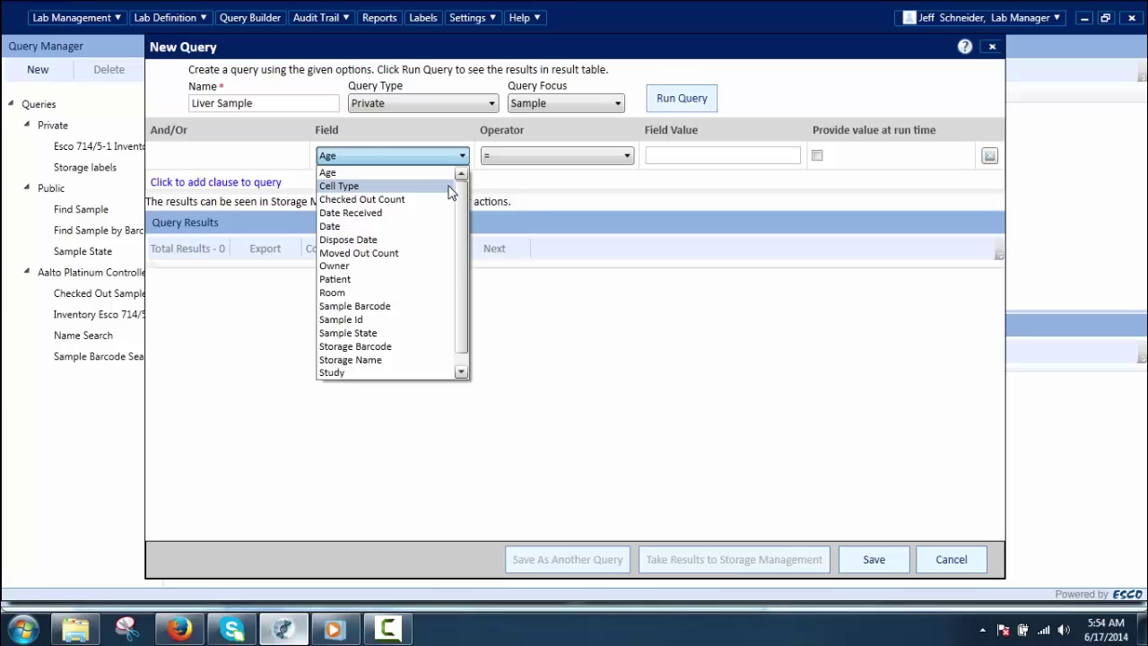
Set the Liver Sample query clause to Cell Type = Liver and save the query
{"action": "left_click", "coordinate": [451, 185]}
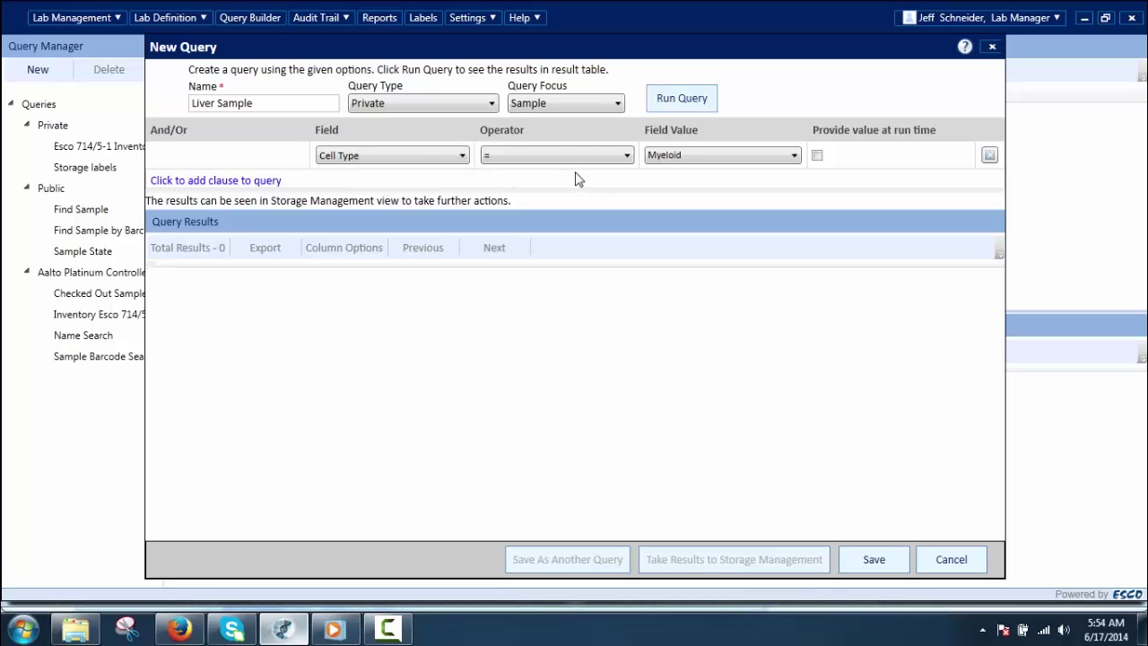
{"action": "left_click", "coordinate": [628, 158]}
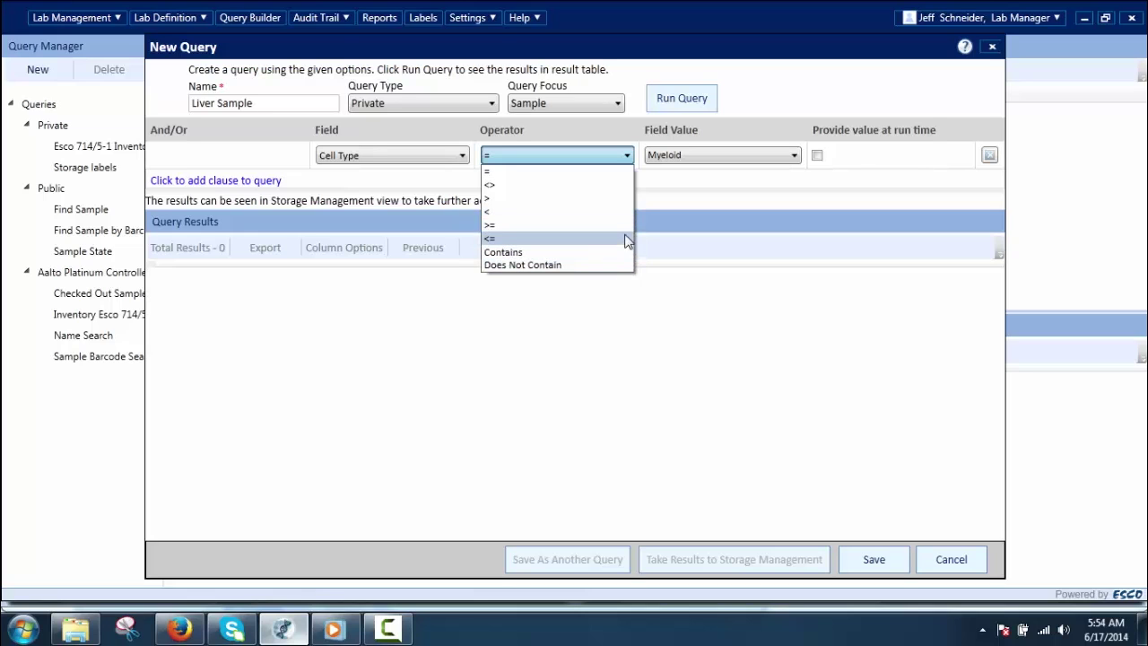
{"action": "left_click", "coordinate": [626, 174]}
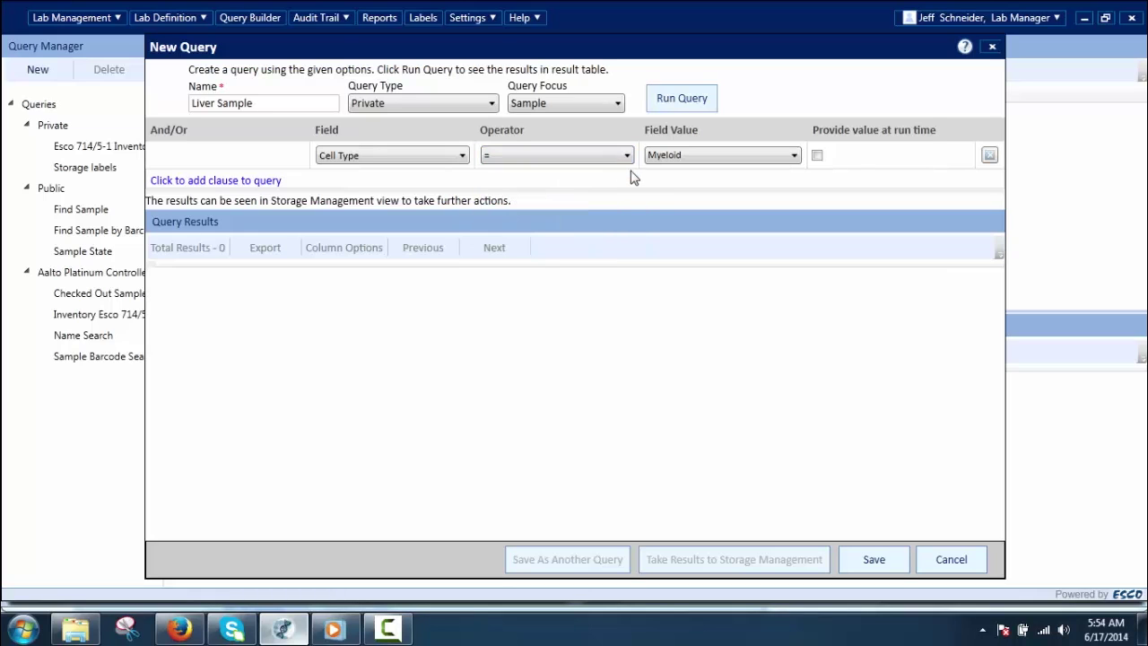
{"action": "left_click", "coordinate": [794, 156]}
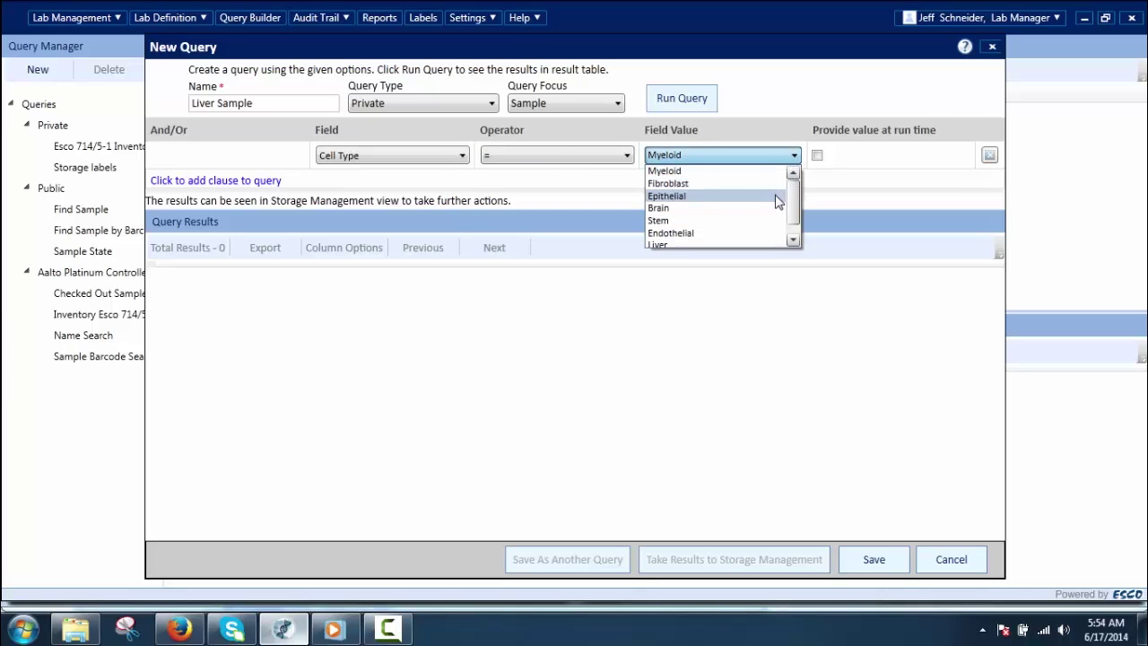
{"action": "left_click", "coordinate": [793, 240]}
{"action": "left_click", "coordinate": [775, 235]}
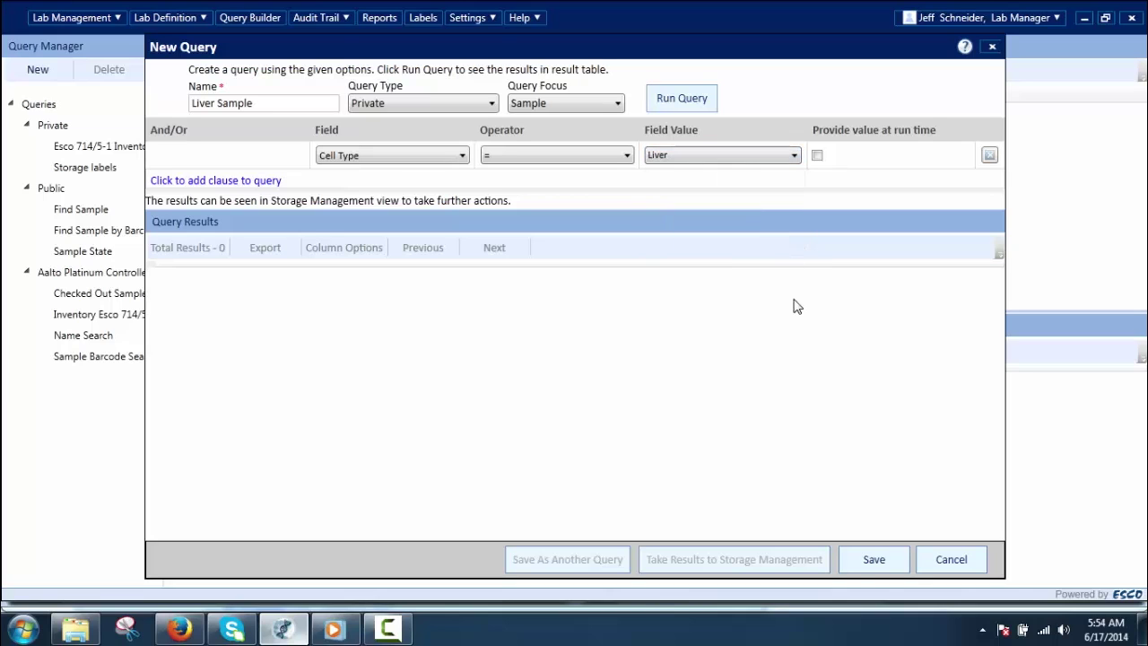
{"action": "left_click", "coordinate": [863, 563]}
Dismiss the save confirmation, load the private Liver Sample query, and run it
{"action": "left_click", "coordinate": [741, 350]}
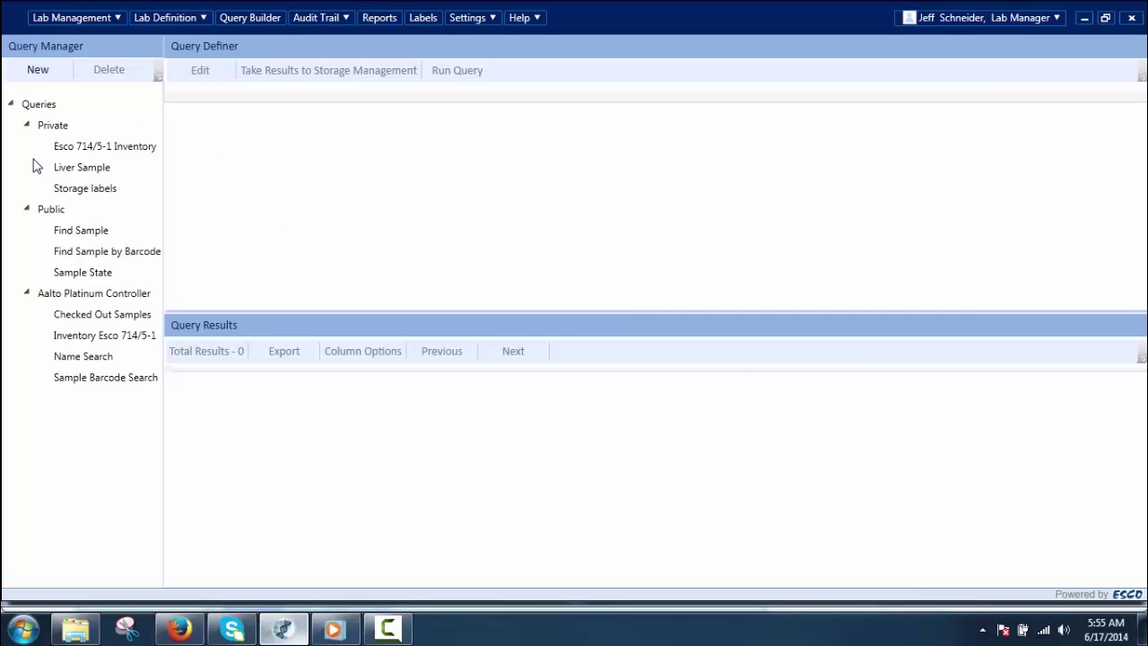
{"action": "left_click", "coordinate": [97, 174]}
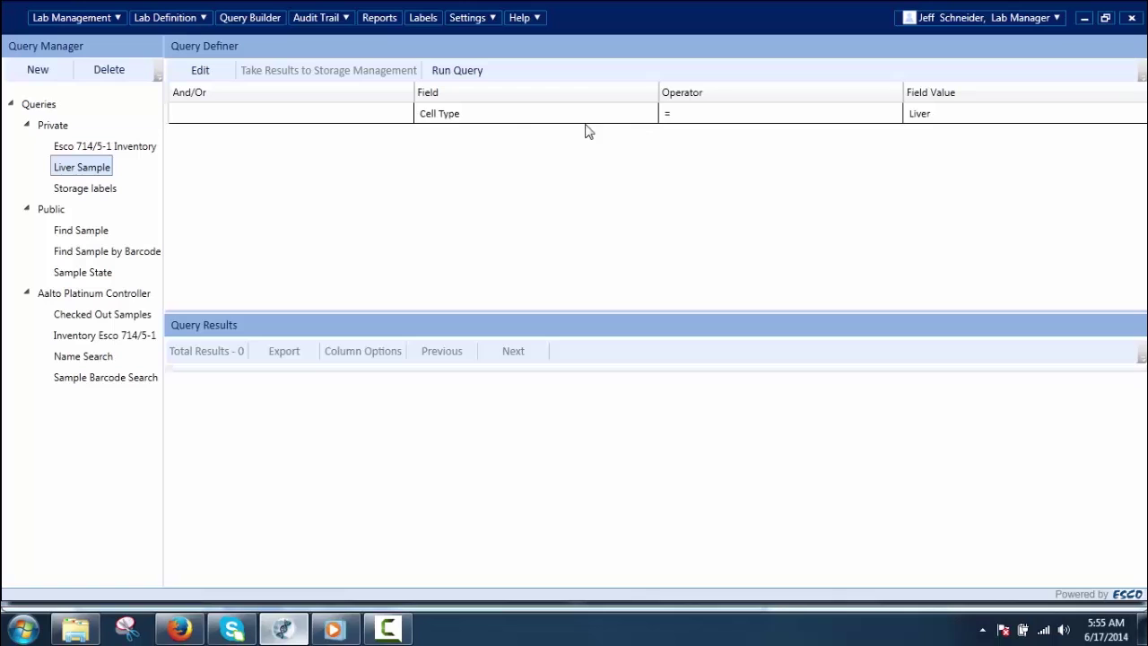
{"action": "left_click", "coordinate": [476, 75]}
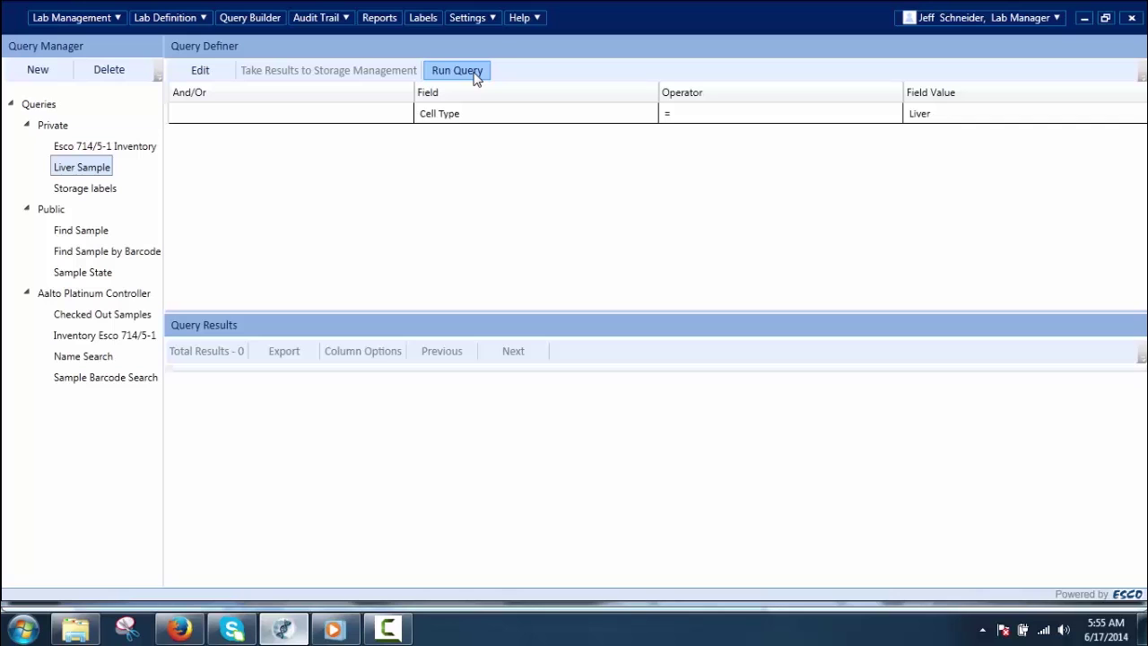
List the 29 liver results, cancel an Excel 97-2003 export, and send them to Storage Management
{"action": "left_click", "coordinate": [477, 75]}
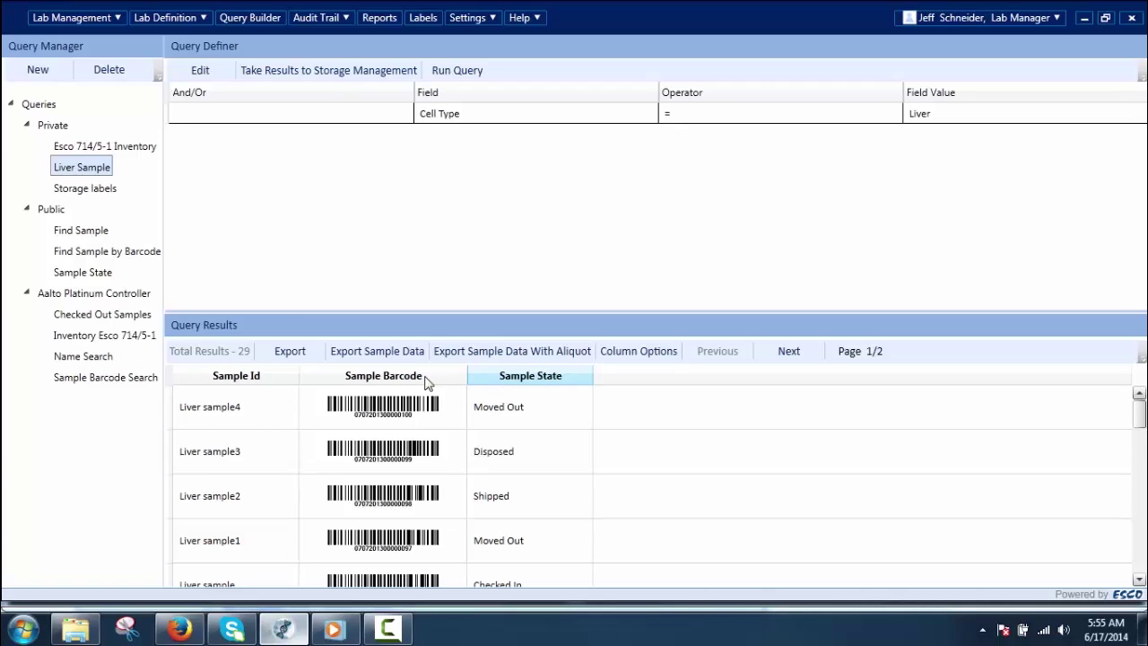
{"action": "left_click", "coordinate": [291, 357]}
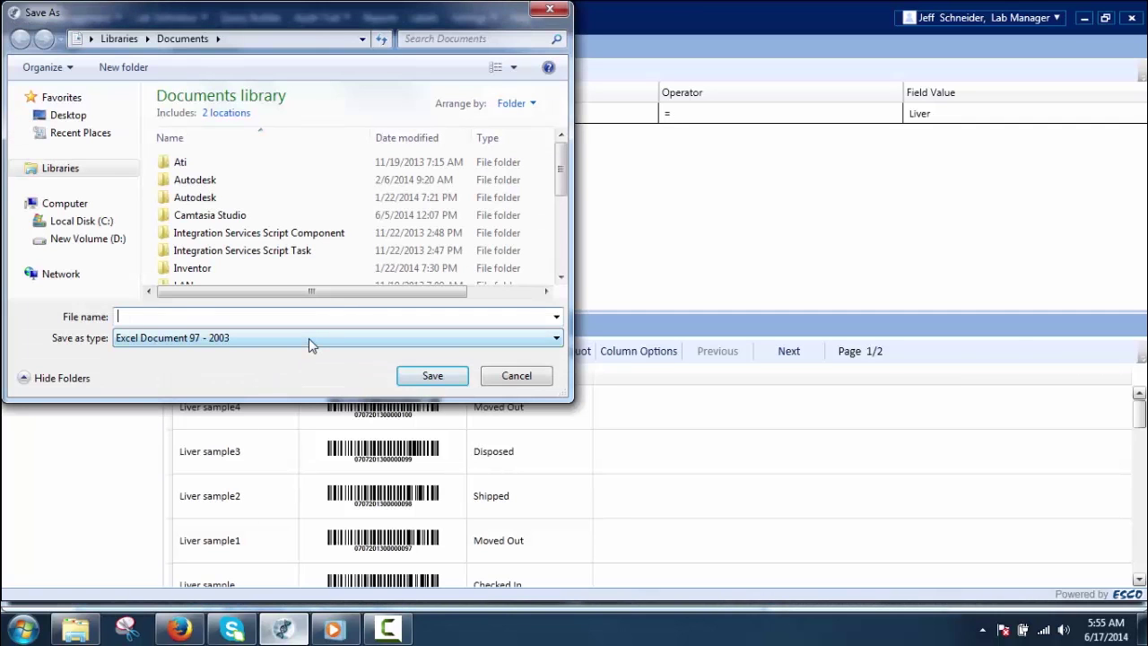
{"action": "left_click", "coordinate": [309, 338]}
{"action": "left_click", "coordinate": [309, 338]}
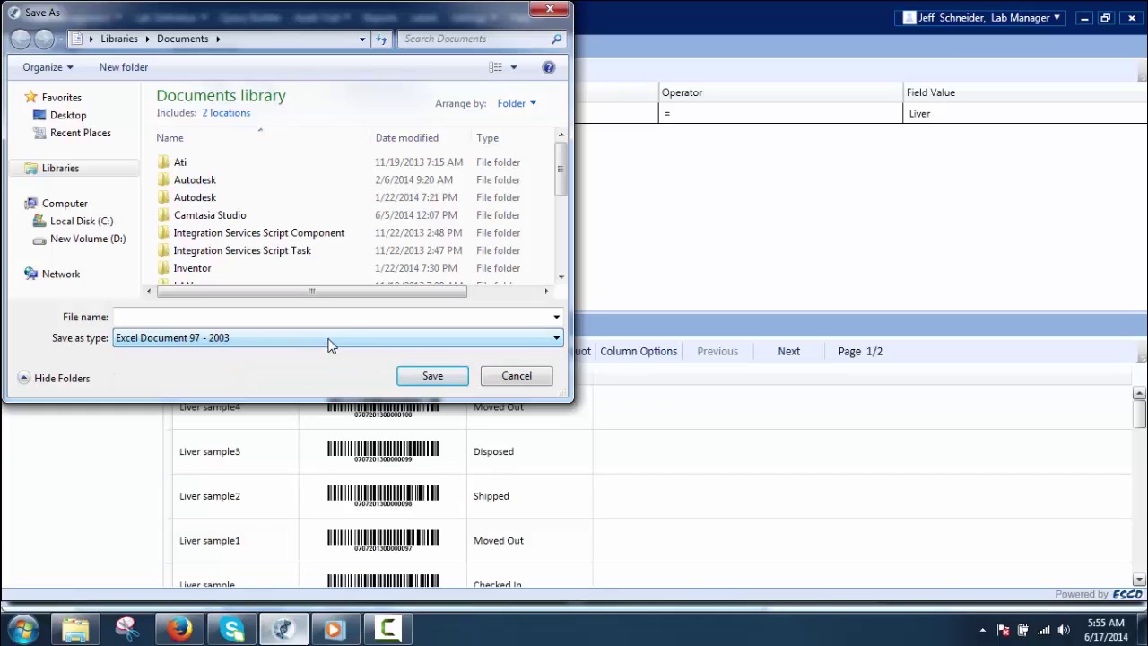
{"action": "left_click", "coordinate": [496, 375]}
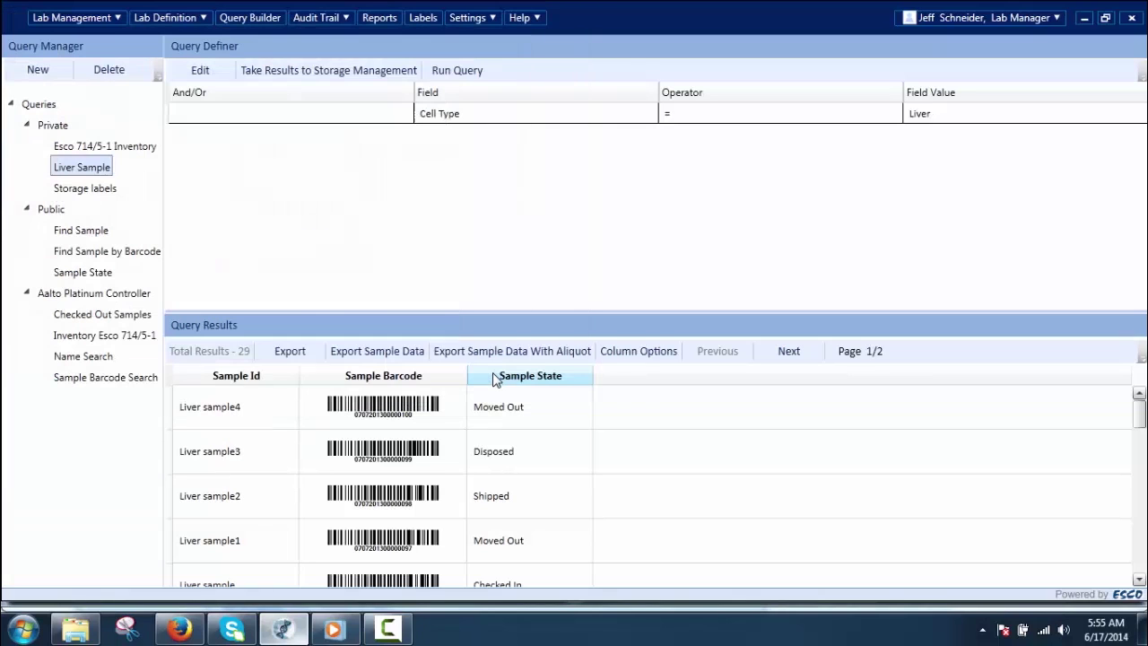
{"action": "left_click", "coordinate": [357, 79]}
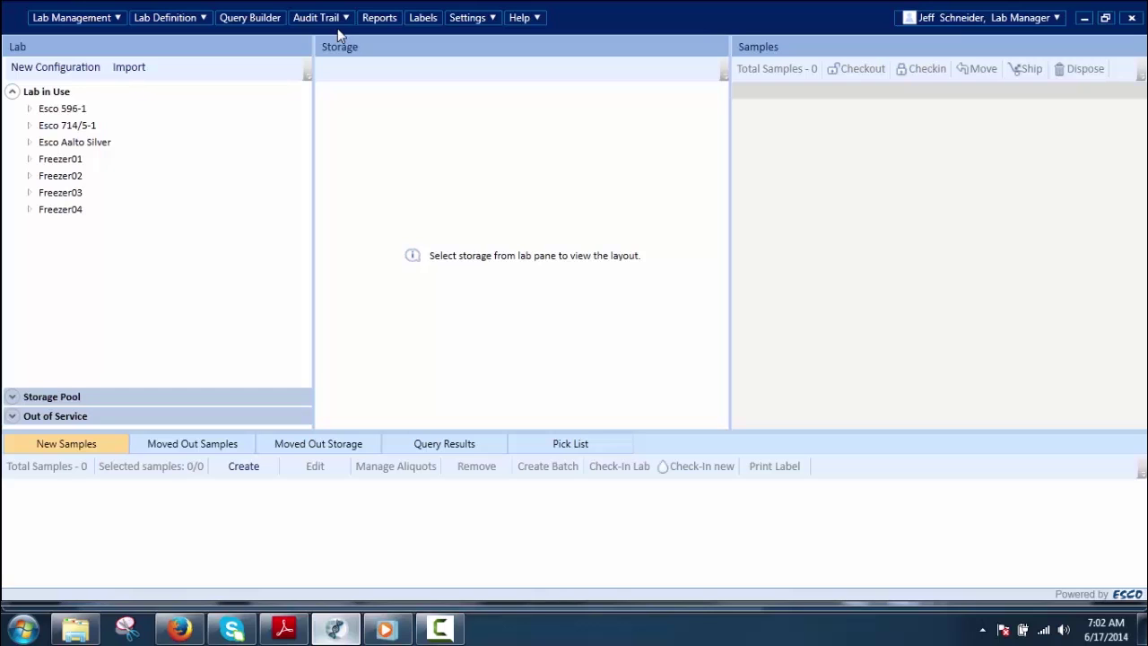
Open the Audit Trail Viewer from the Audit Trail menu
{"action": "left_click", "coordinate": [343, 18]}
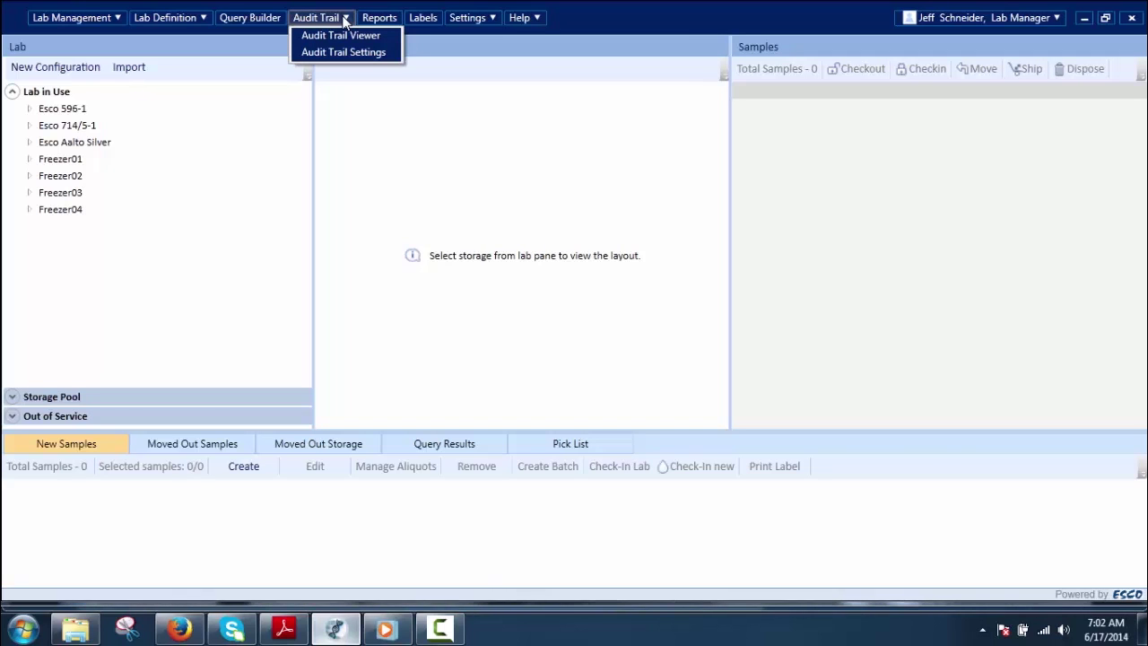
{"action": "left_click", "coordinate": [352, 37]}
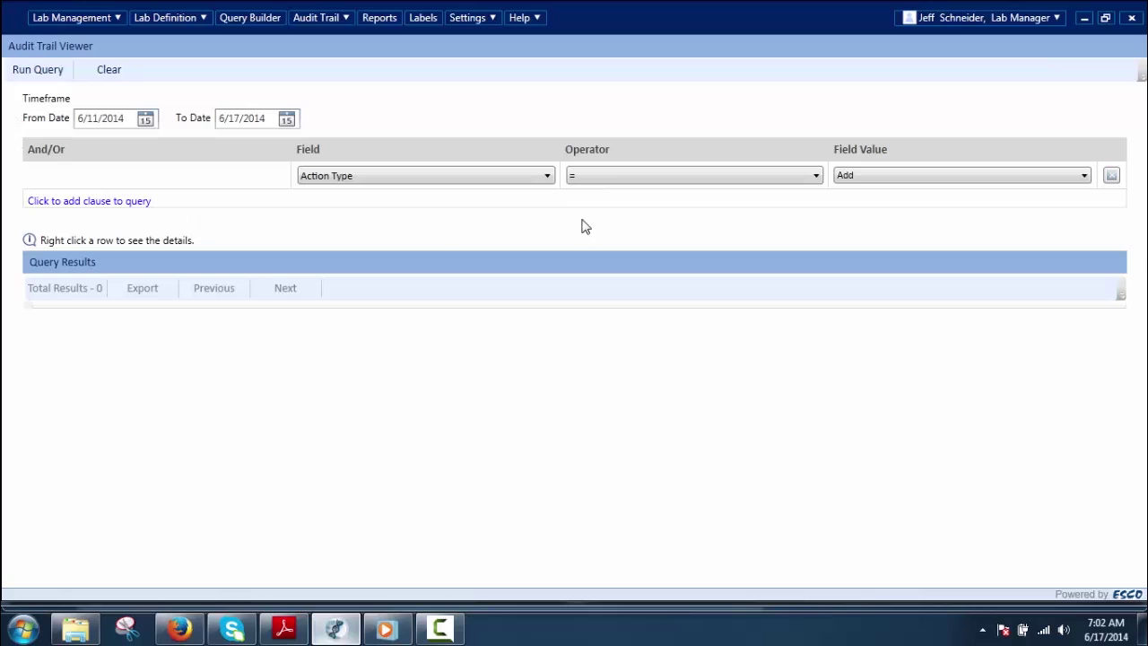
Delete the Action Type = Add clause and rerun the query to show 53 entries
{"action": "left_click", "coordinate": [1114, 181]}
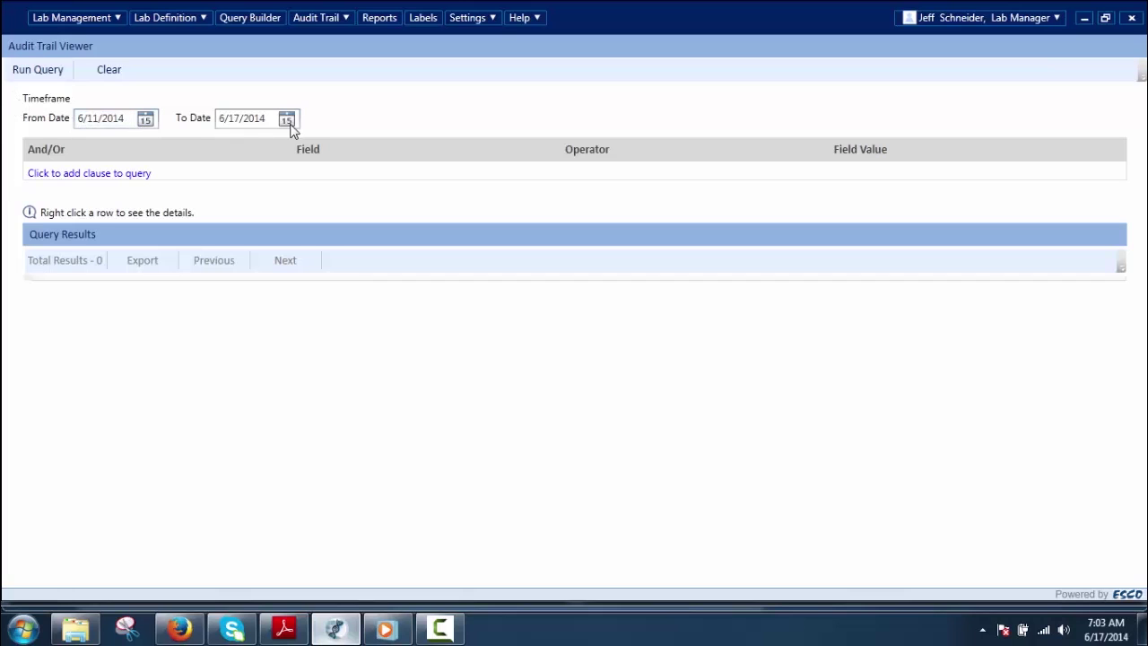
{"action": "left_click", "coordinate": [53, 77]}
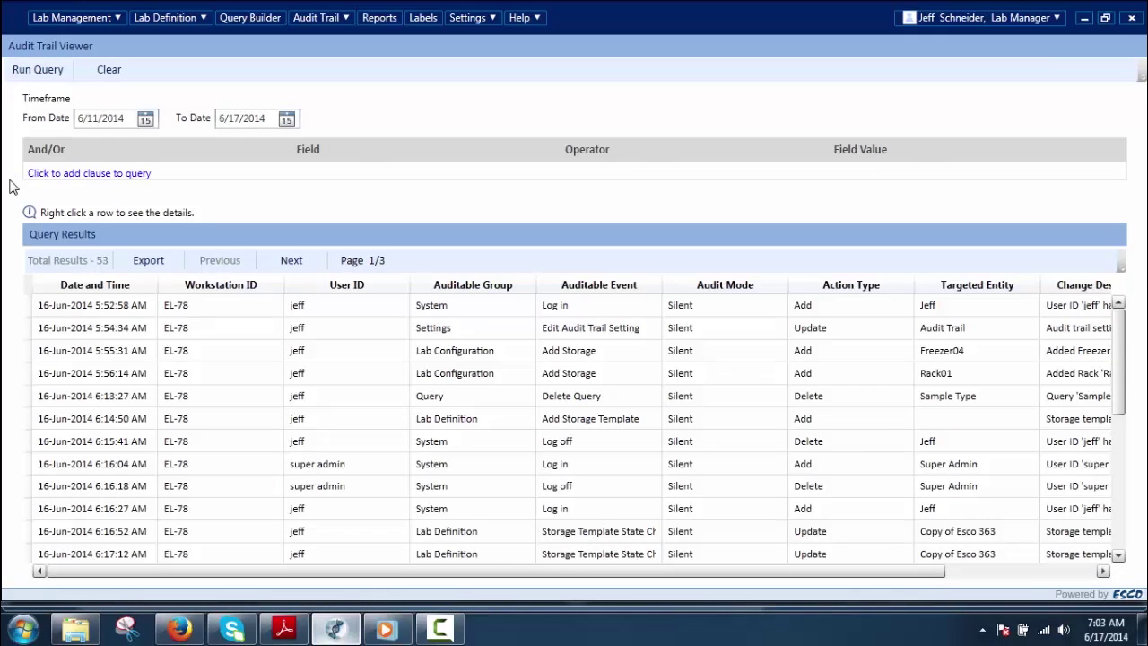
Add an audit query clause of Sample Id Contains 'liver'
{"action": "left_click", "coordinate": [101, 178]}
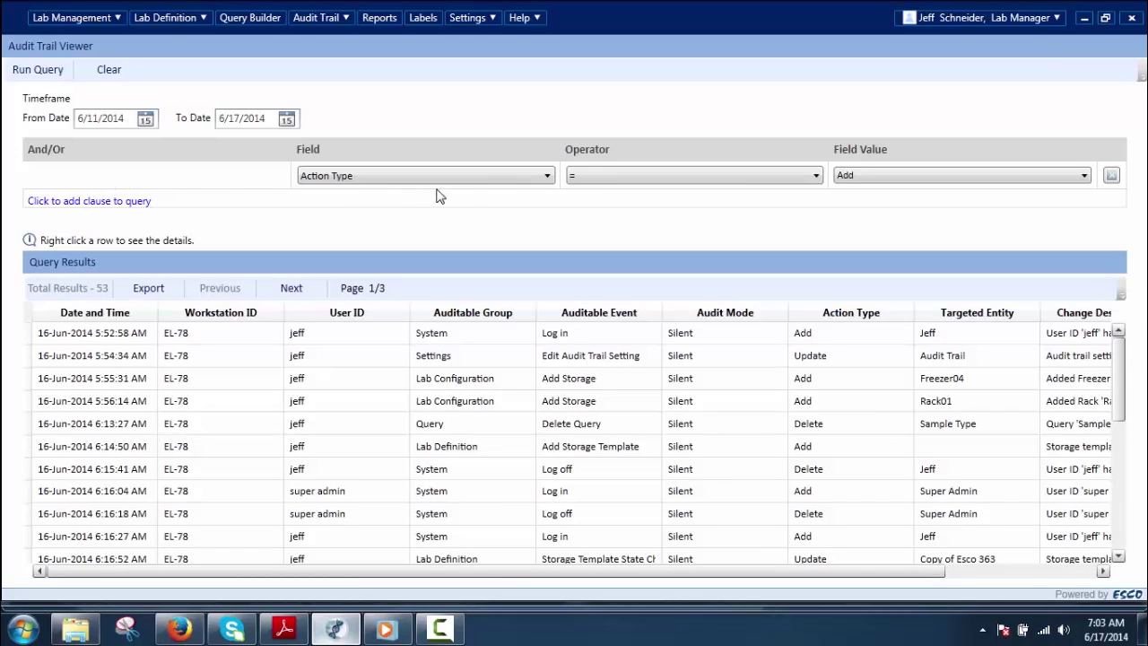
{"action": "left_click", "coordinate": [548, 177]}
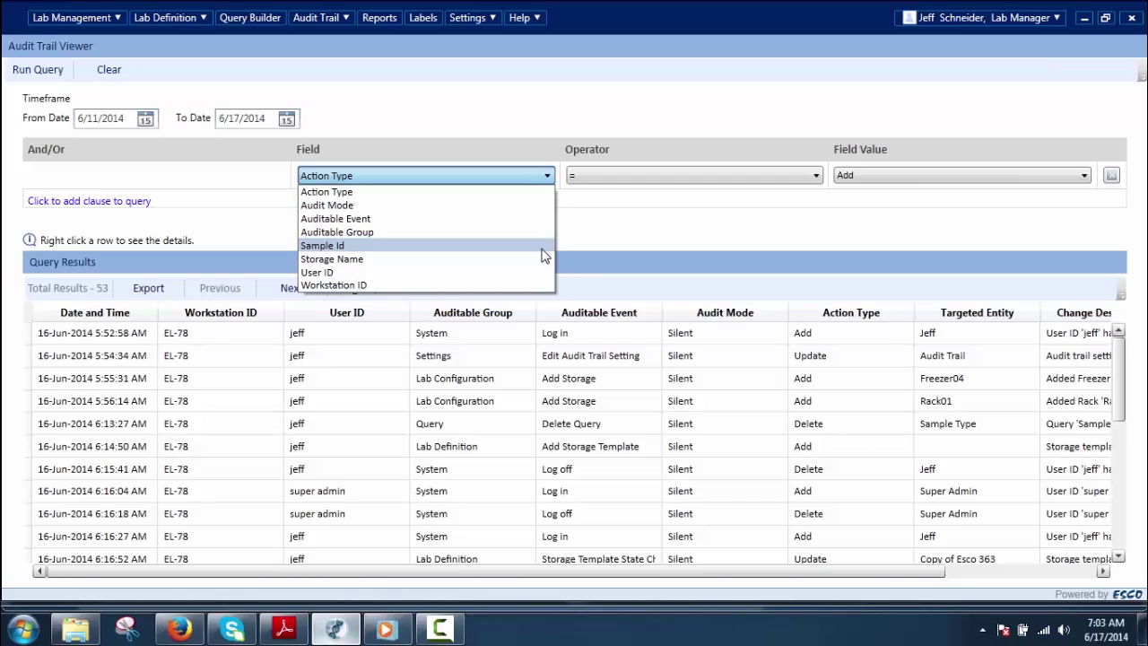
{"action": "left_click", "coordinate": [544, 246]}
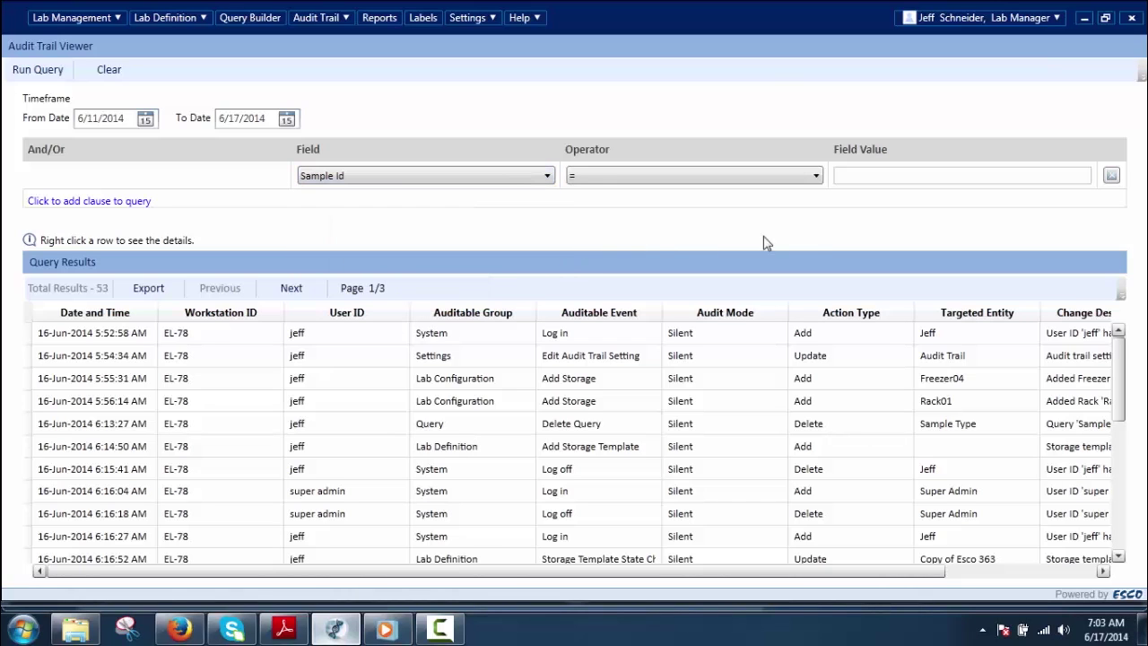
{"action": "left_click", "coordinate": [816, 176]}
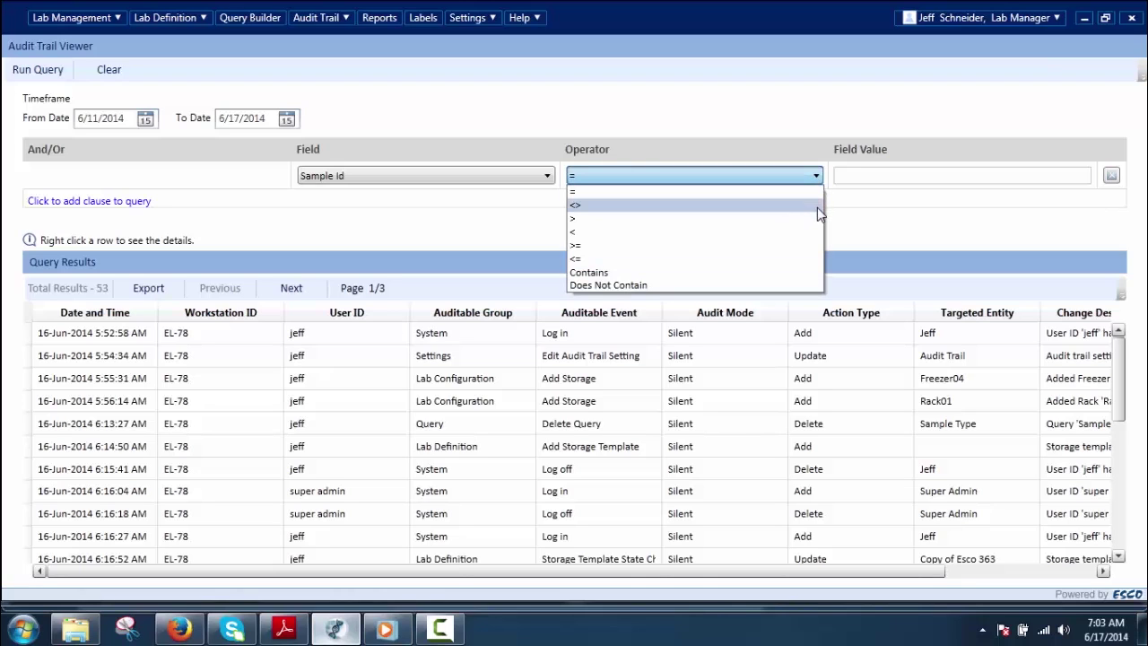
{"action": "left_click", "coordinate": [819, 273]}
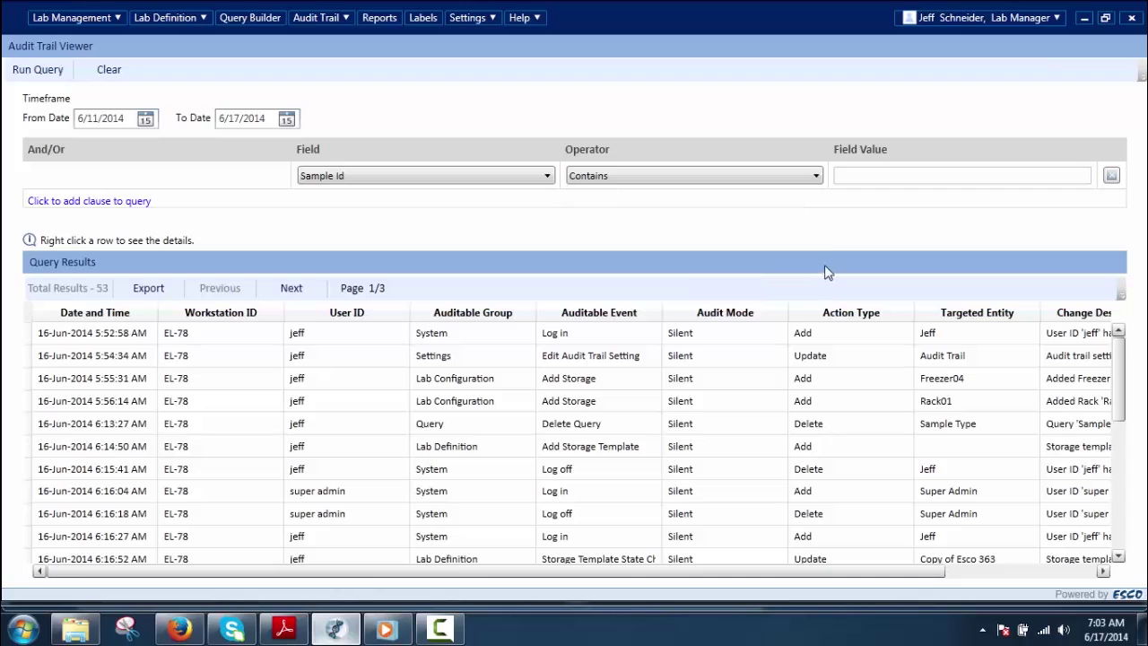
{"action": "left_click", "coordinate": [865, 176]}
{"action": "type", "text": "liver"}
Run the Sample Id contains 'liver' query, returning 21 entries on one page
{"action": "left_click", "coordinate": [14, 77]}
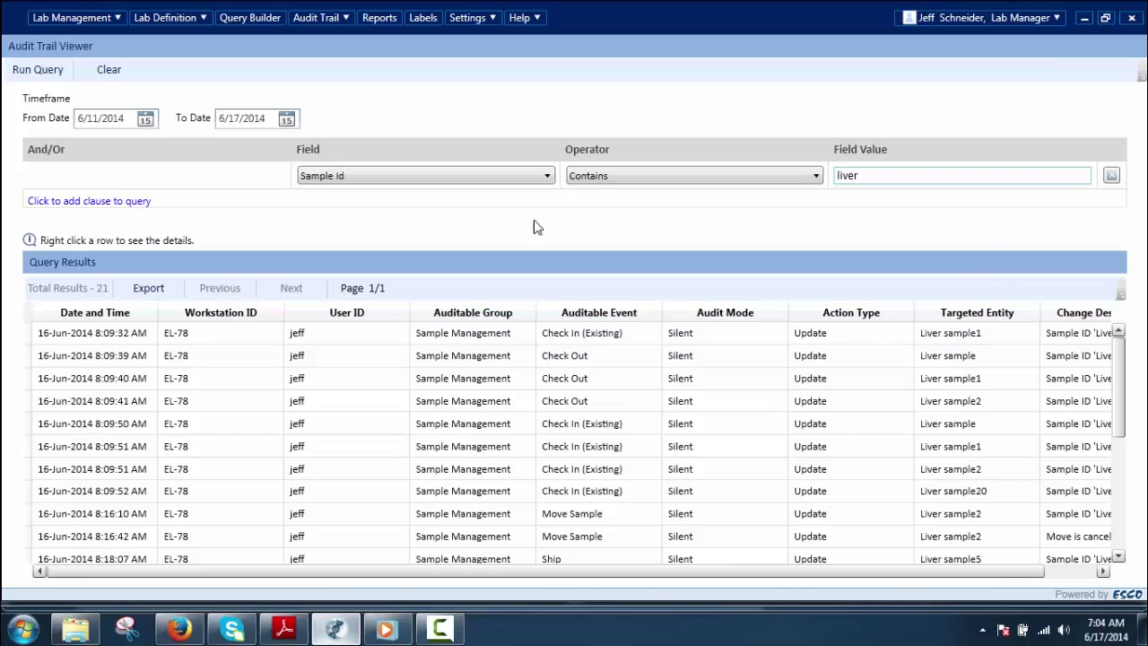
Open Audit Trail Settings from the Audit Trail menu
{"action": "left_click", "coordinate": [345, 24]}
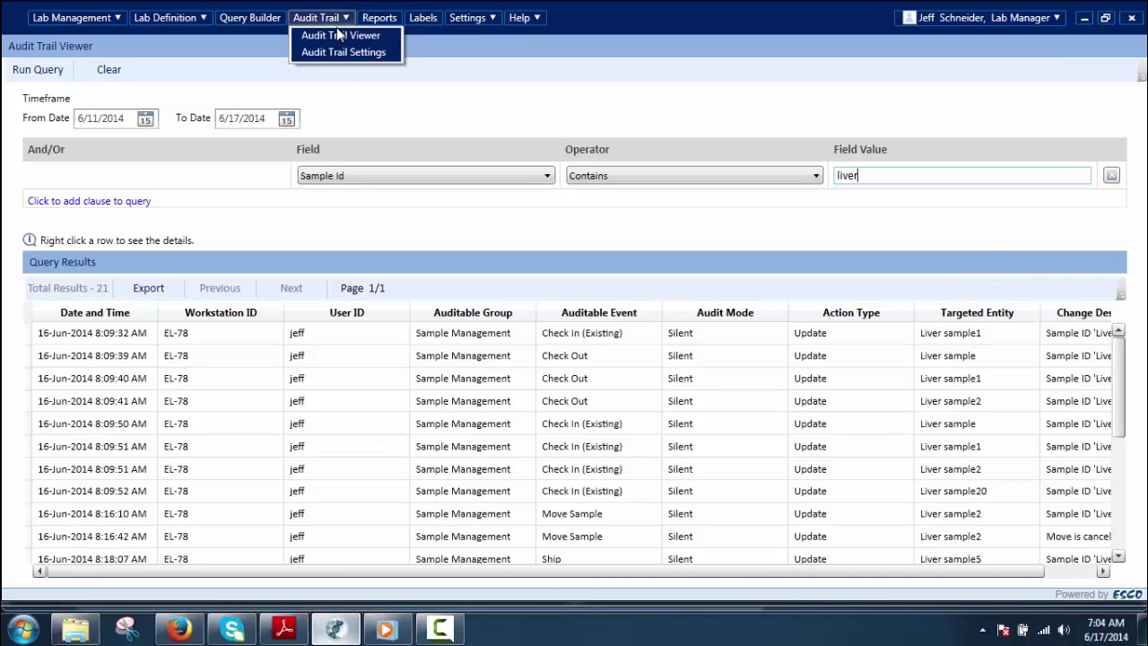
{"action": "left_click", "coordinate": [334, 49]}
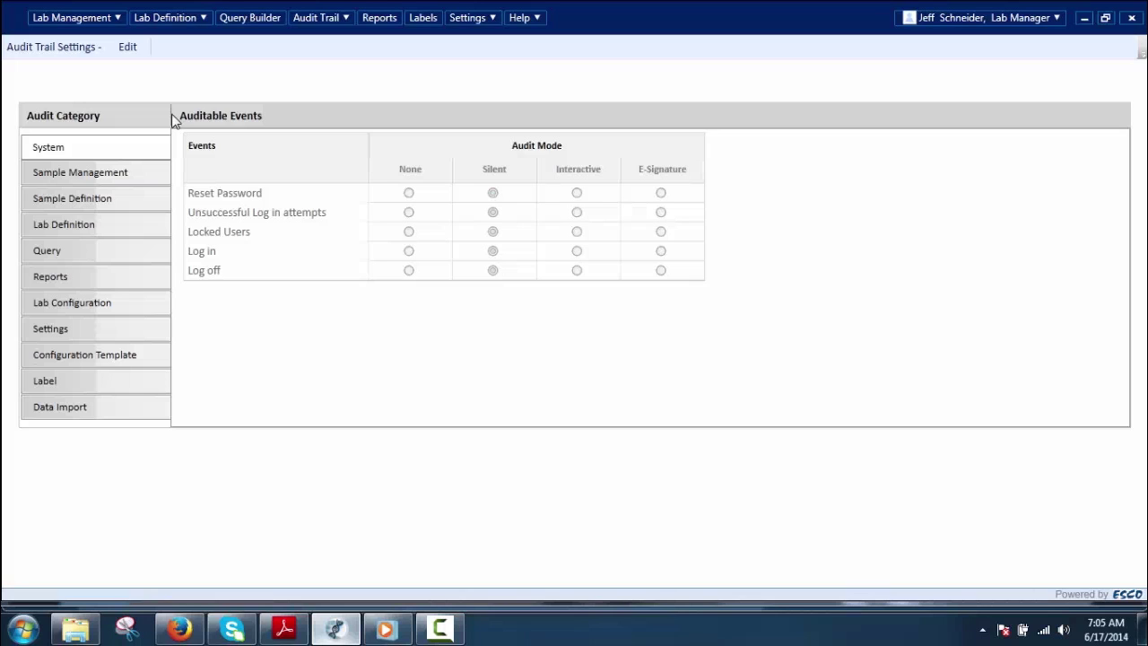
Enter edit mode, toggle Enable Audit Trail Settings off and on, and select Sample Management
{"action": "left_click", "coordinate": [128, 48]}
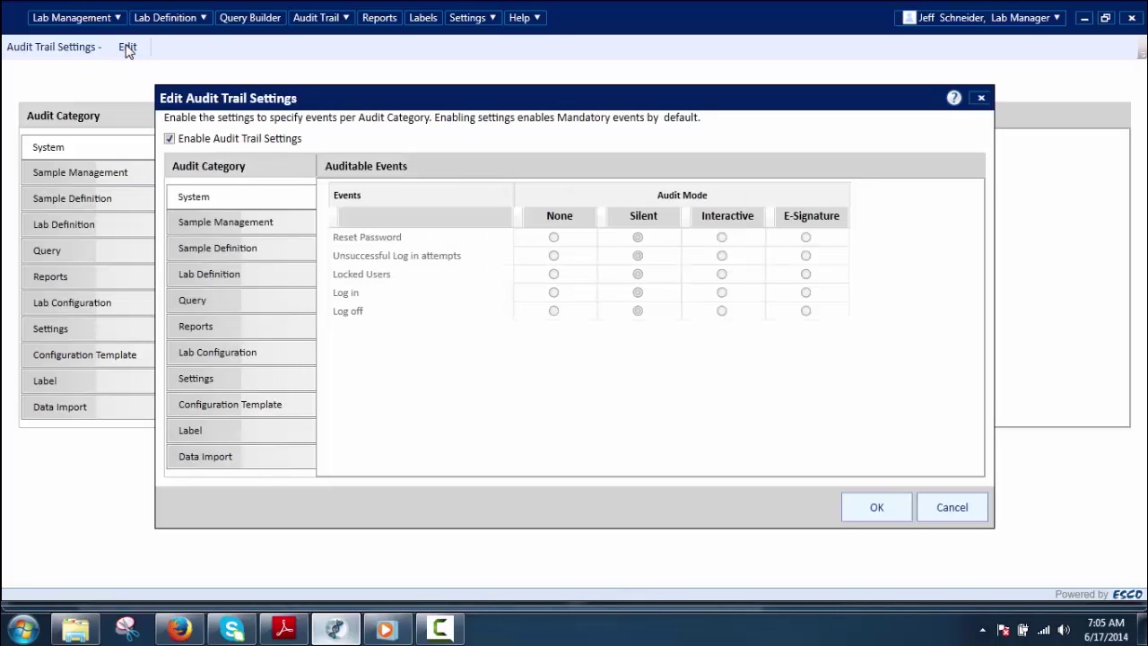
{"action": "left_click", "coordinate": [169, 140]}
{"action": "left_click", "coordinate": [170, 140]}
{"action": "left_click", "coordinate": [249, 229]}
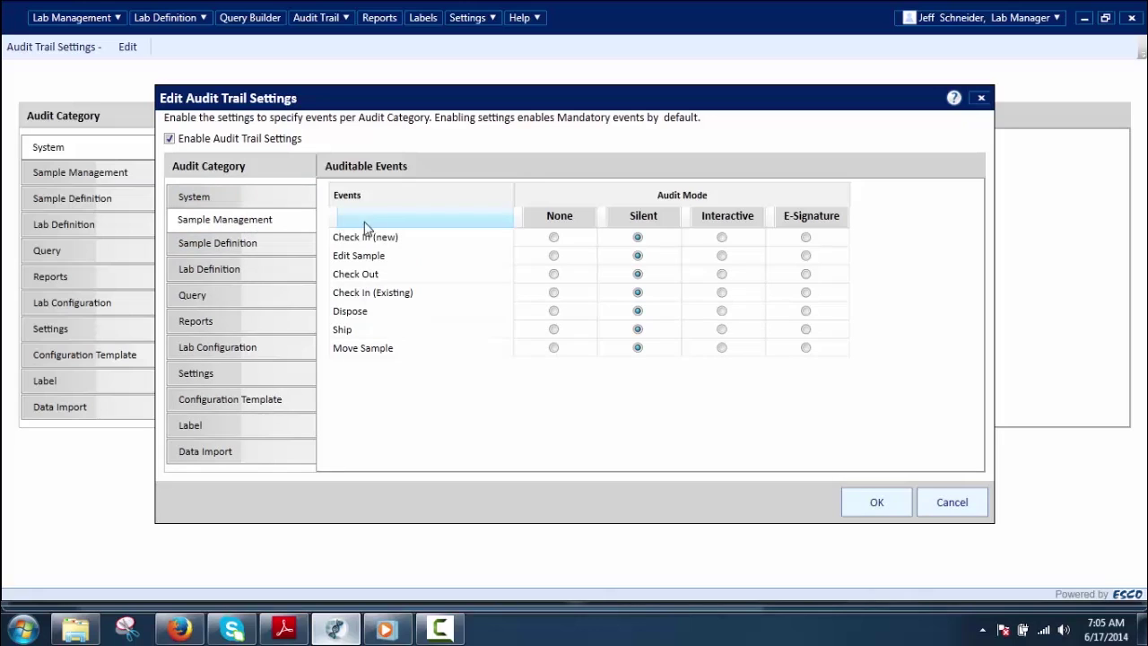
Try Interactive, no-audit and e-signature modes on Check In (new) and Edit Sample, ending on Silent
{"action": "left_click", "coordinate": [721, 237]}
{"action": "left_click", "coordinate": [722, 256]}
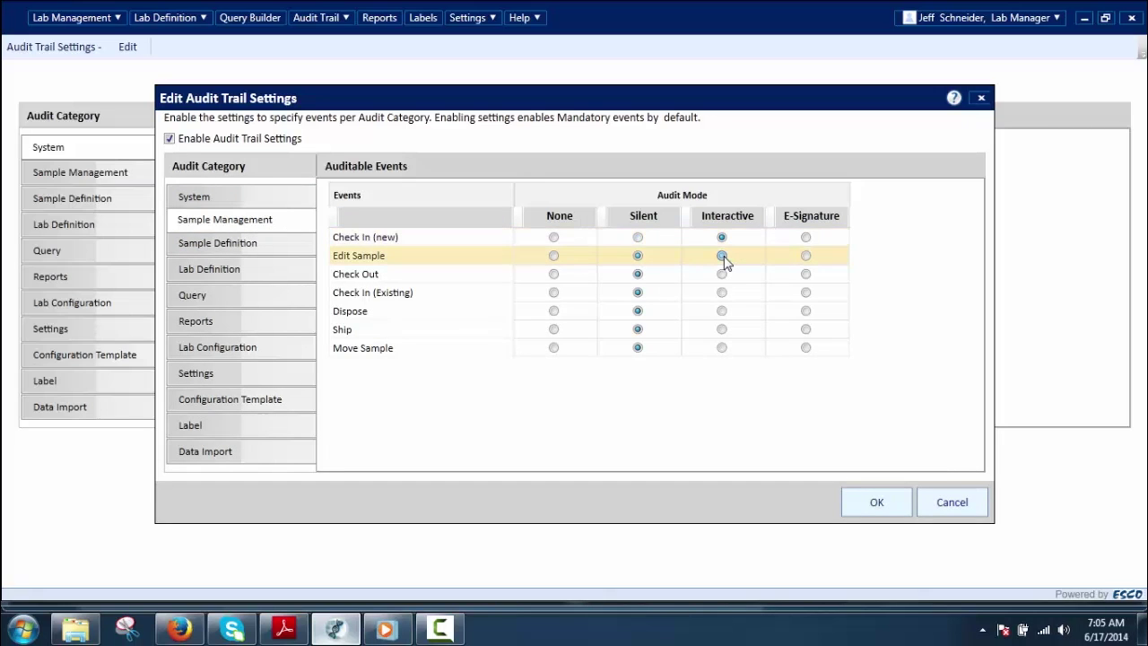
{"action": "left_click", "coordinate": [638, 237]}
{"action": "left_click", "coordinate": [638, 255]}
{"action": "left_click", "coordinate": [553, 237]}
{"action": "left_click", "coordinate": [806, 255]}
{"action": "left_click", "coordinate": [638, 256]}
{"action": "left_click", "coordinate": [638, 238]}
{"action": "left_click", "coordinate": [722, 237]}
{"action": "left_click", "coordinate": [805, 238]}
{"action": "left_click", "coordinate": [638, 238]}
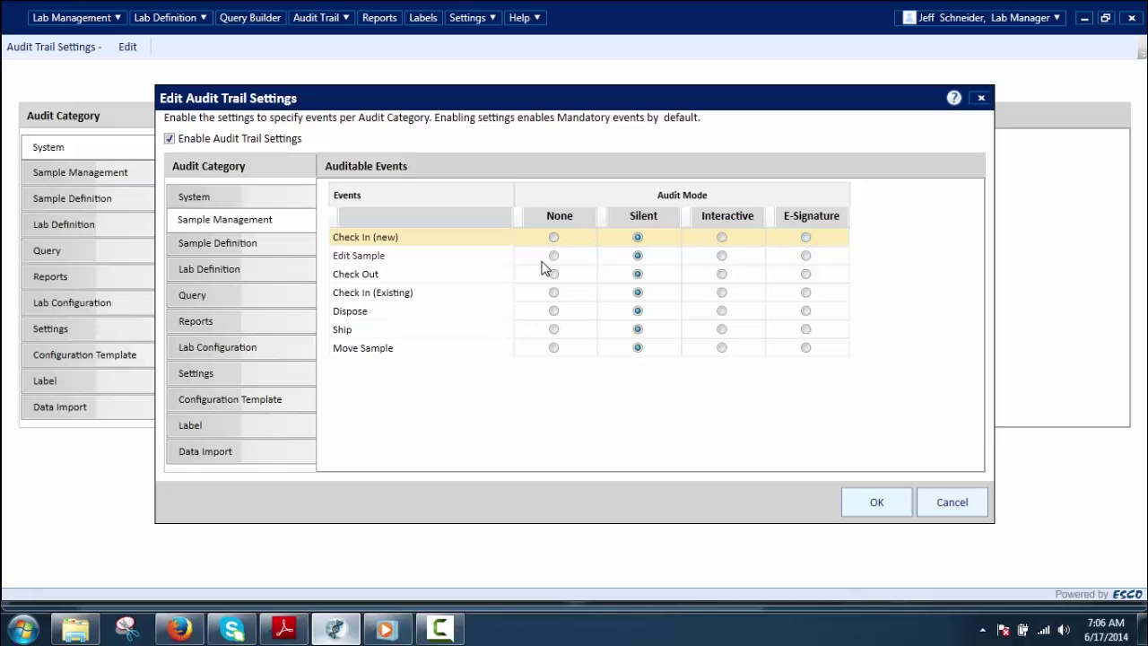